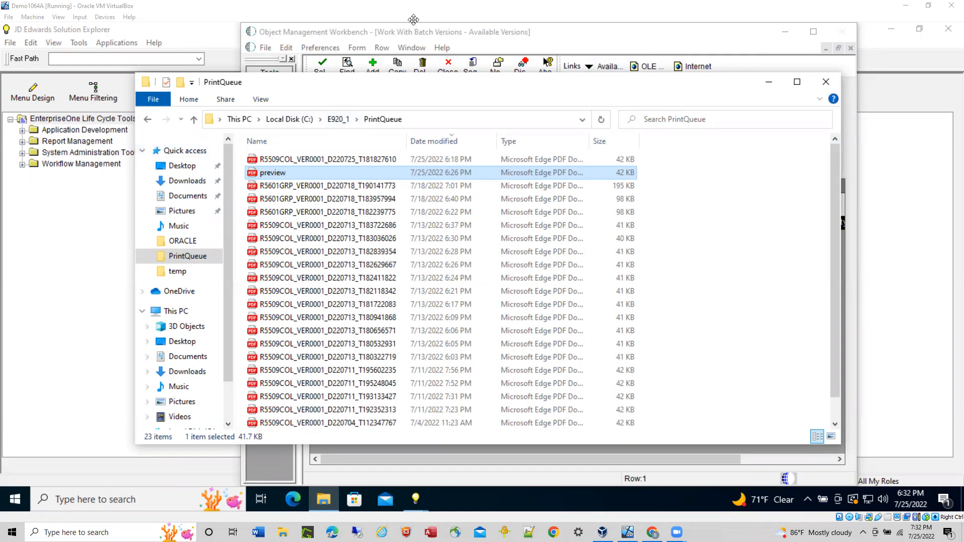
Close the batch versions list and design form of R5509COL to return to the main project list in Object Management Workbench.
click(740, 49)
click(440, 64)
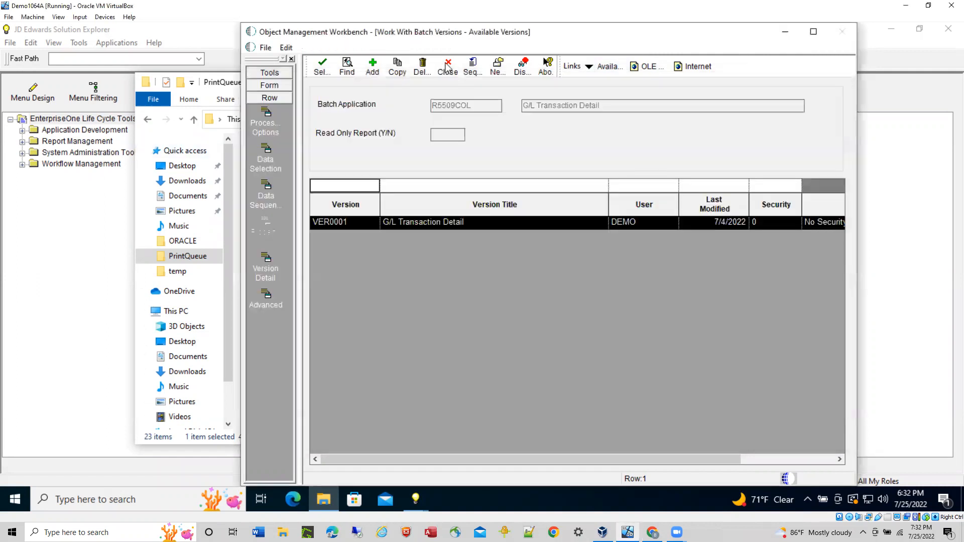
click(347, 68)
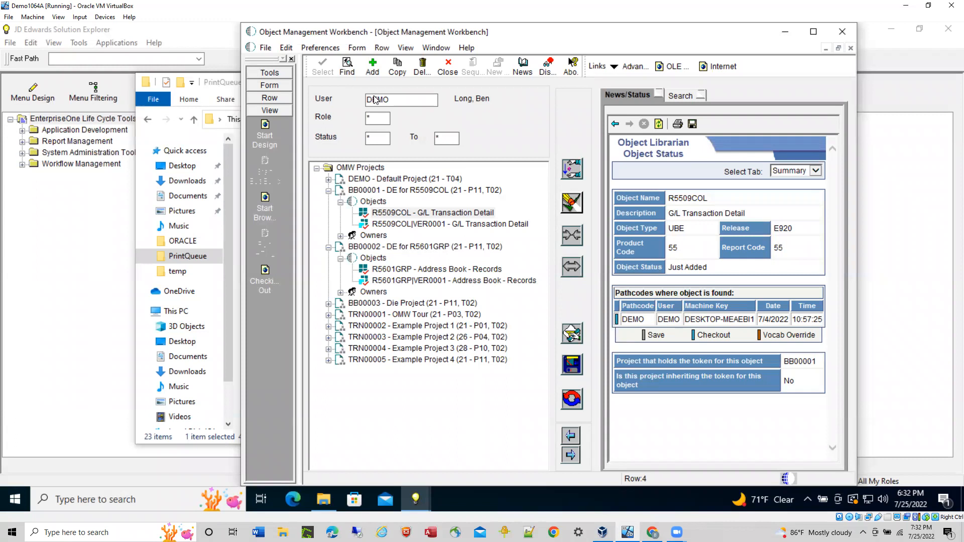
Add a new OMW project with project ID BB00004 and description DE for R5541GRP.
click(373, 69)
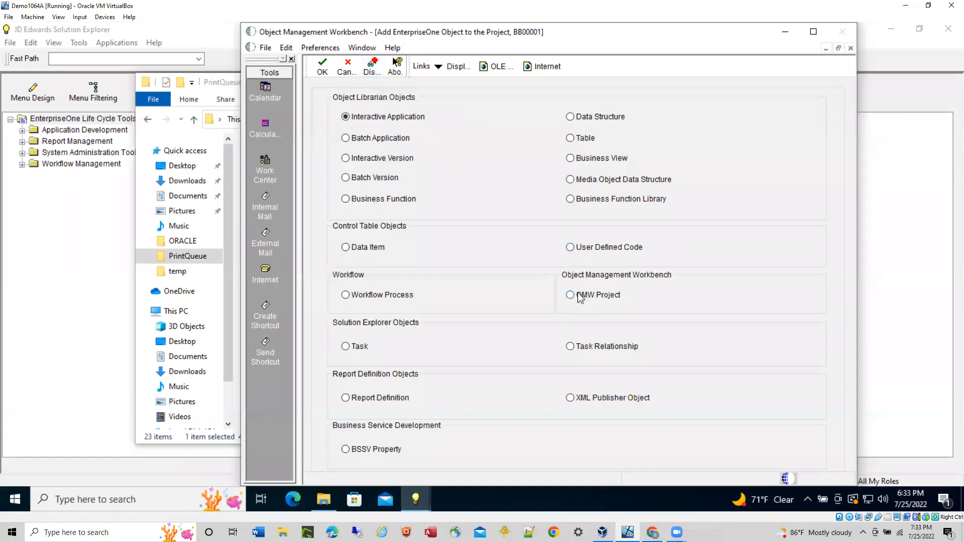
click(571, 296)
click(322, 66)
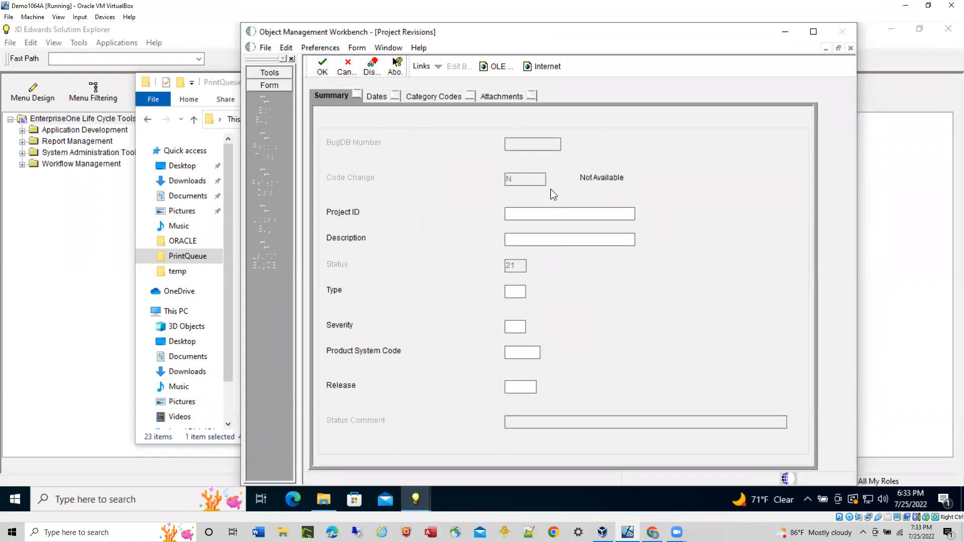
click(533, 216)
text(BB00004)
click(536, 244)
text(DE for R)
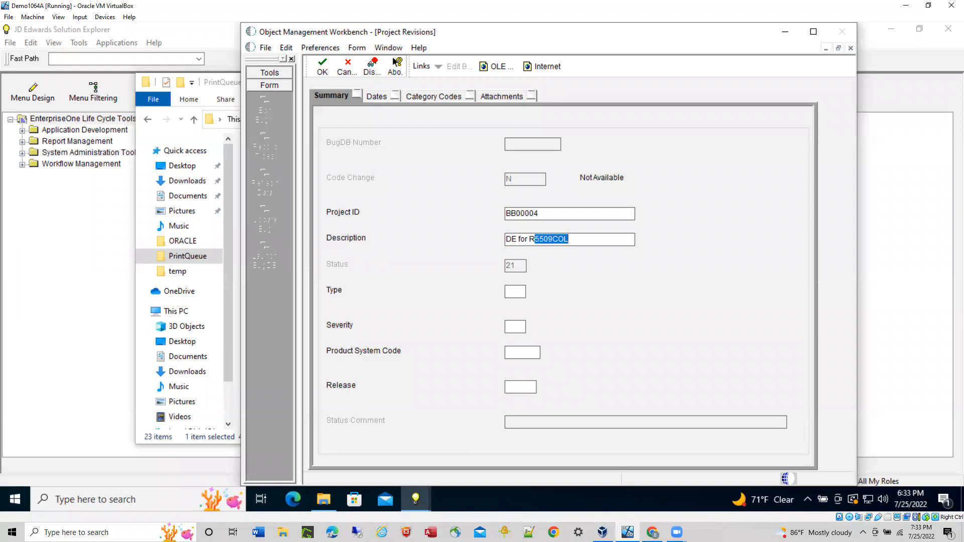
key(shift+Right)
key(shift+Right)
text(41GRP)
Set the project's type to 02, severity to 11, product system code to 55 and release to E920, and save it.
click(522, 292)
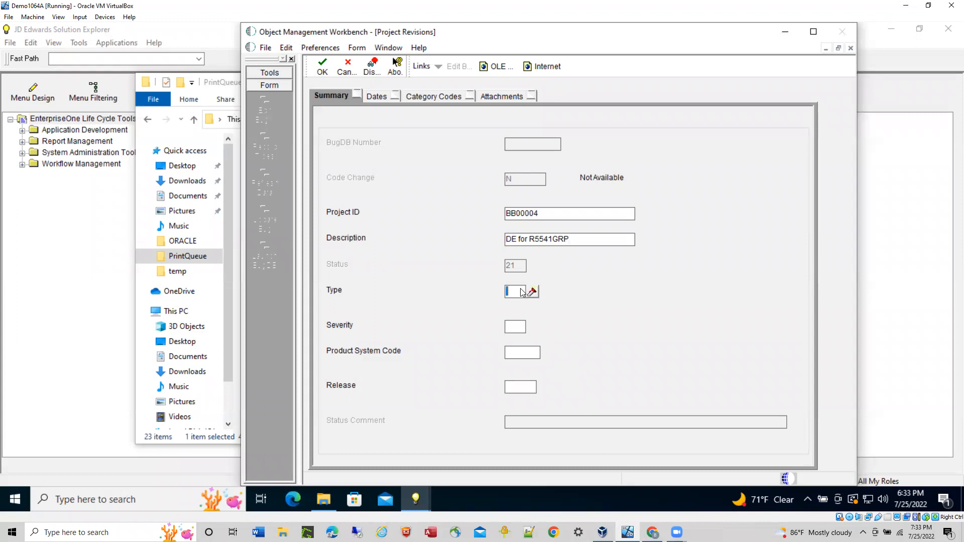
text(02)
click(517, 328)
text(11)
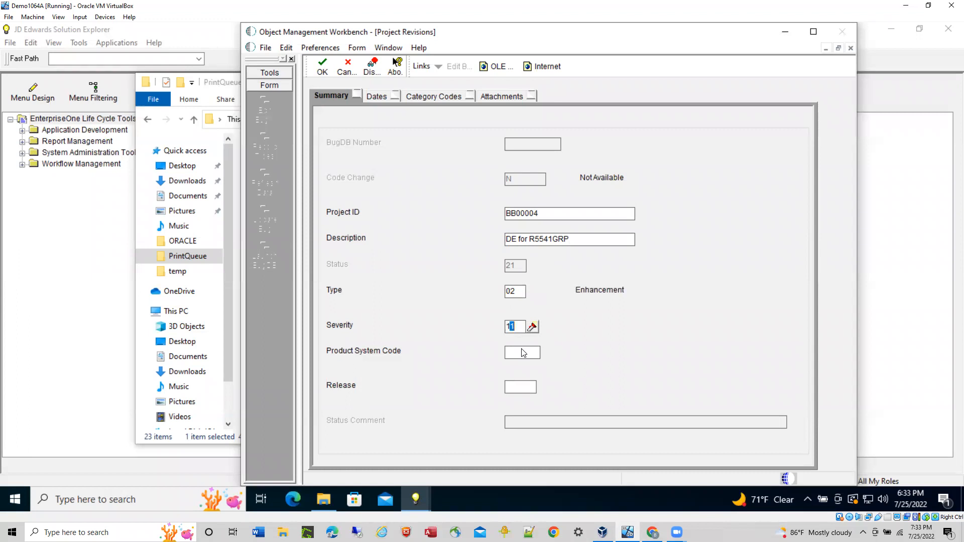
click(524, 354)
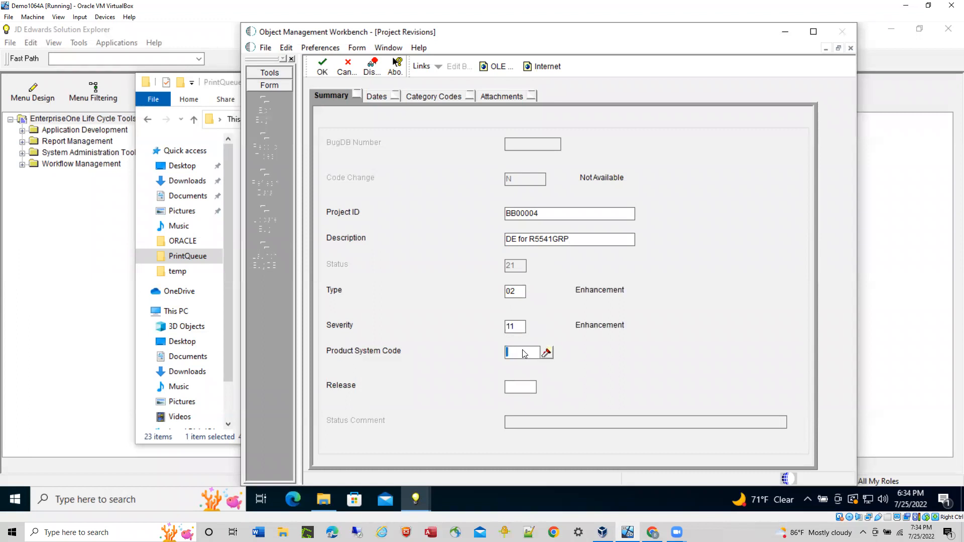
text(55)
click(517, 387)
text(E920)
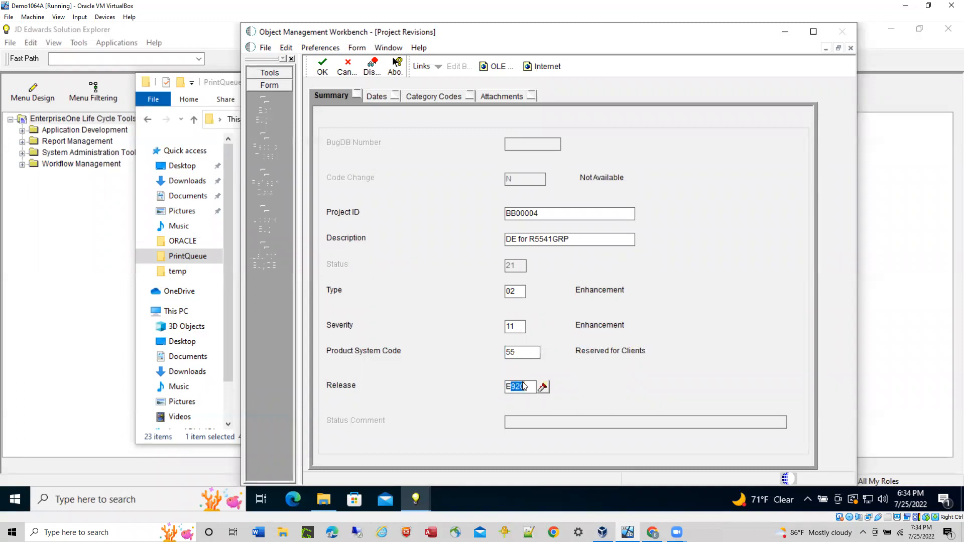
click(320, 69)
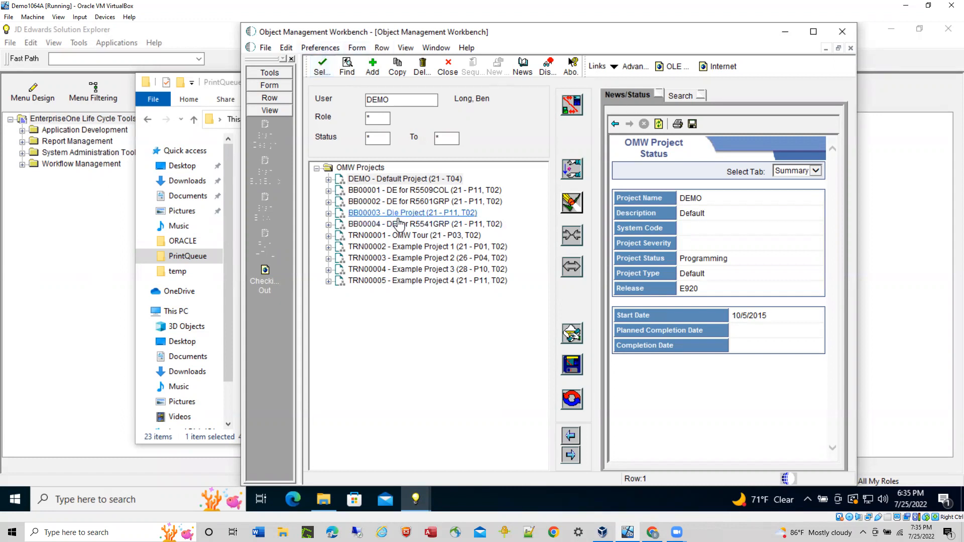
Start adding a Batch Application object under the Objects node of project BB00004.
click(329, 224)
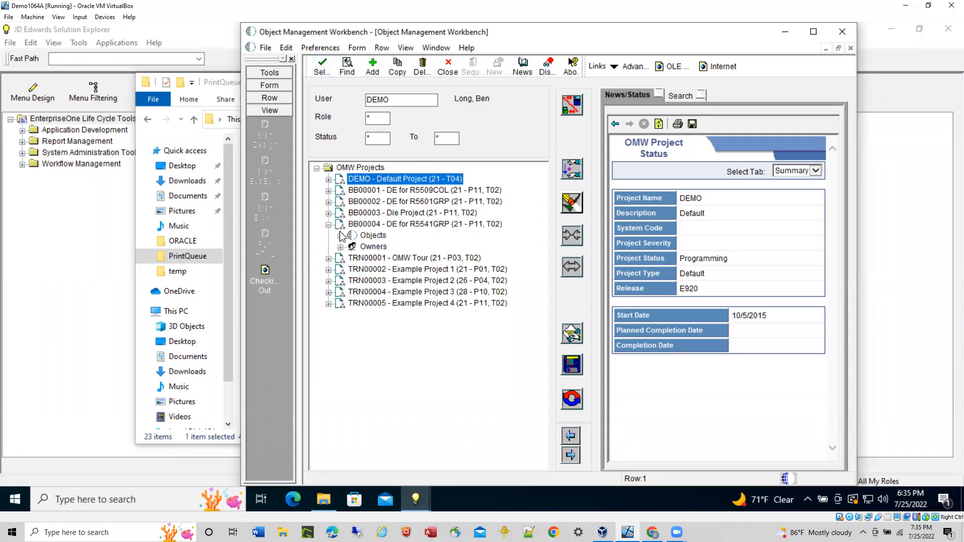
click(372, 235)
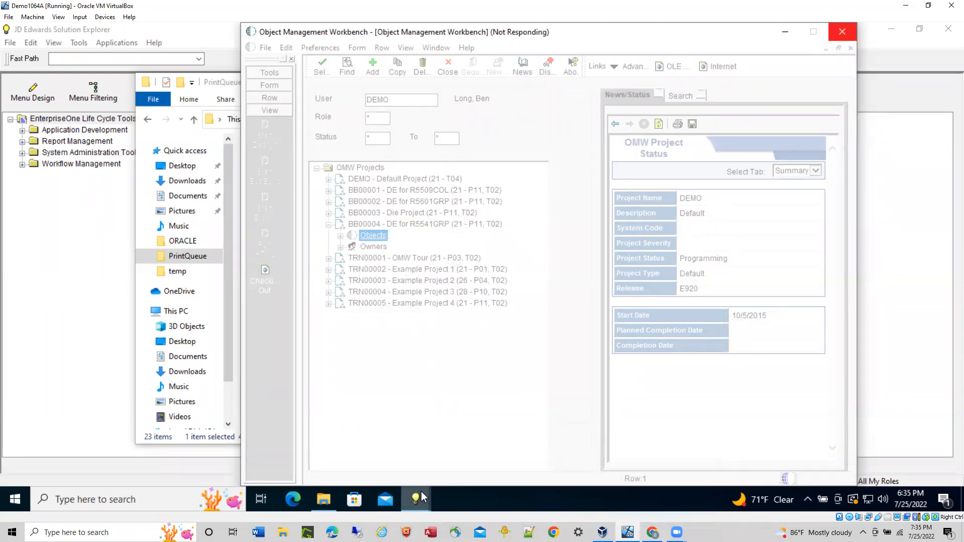
mouse_move(421, 496)
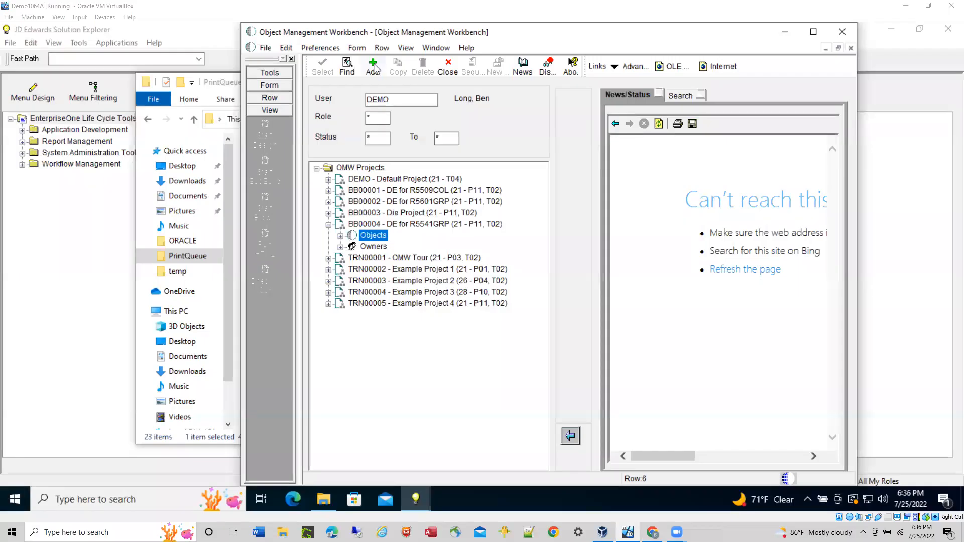
click(377, 65)
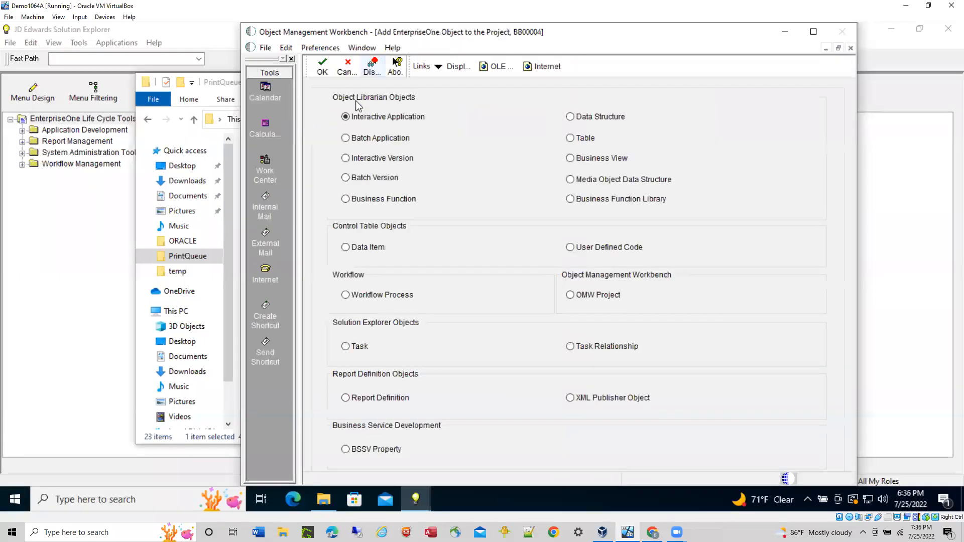
click(322, 68)
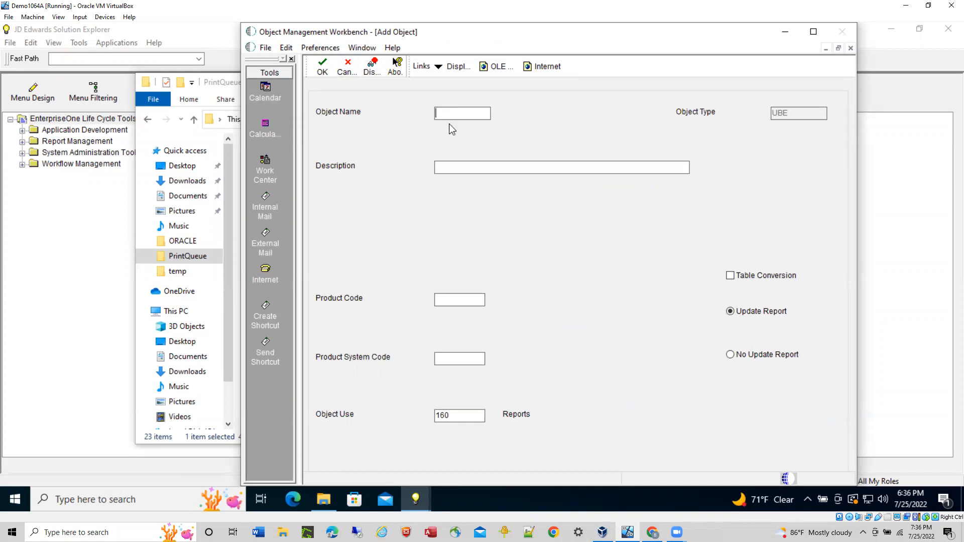
Create object R5541GRP with description Inventory by Business Unit, product code 55, product system code 55 and object use 161.
text(R5541GRP)
key(Tab)
text(Inventory by Business )
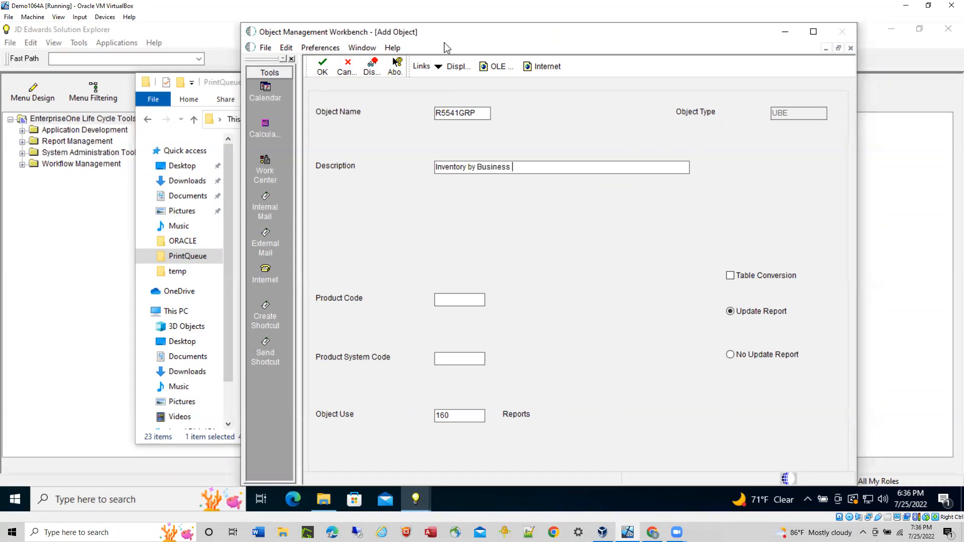
text(Unit)
key(Tab)
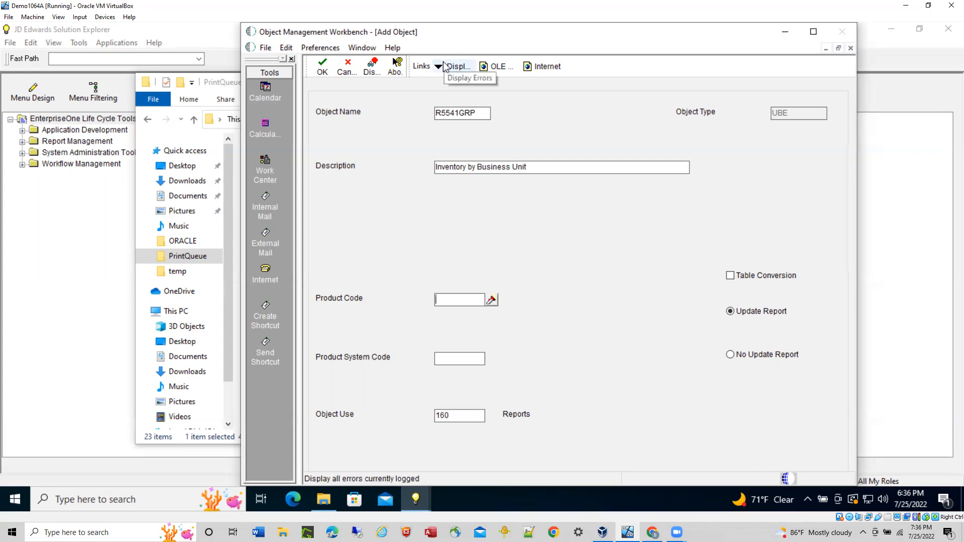
text(55)
click(450, 362)
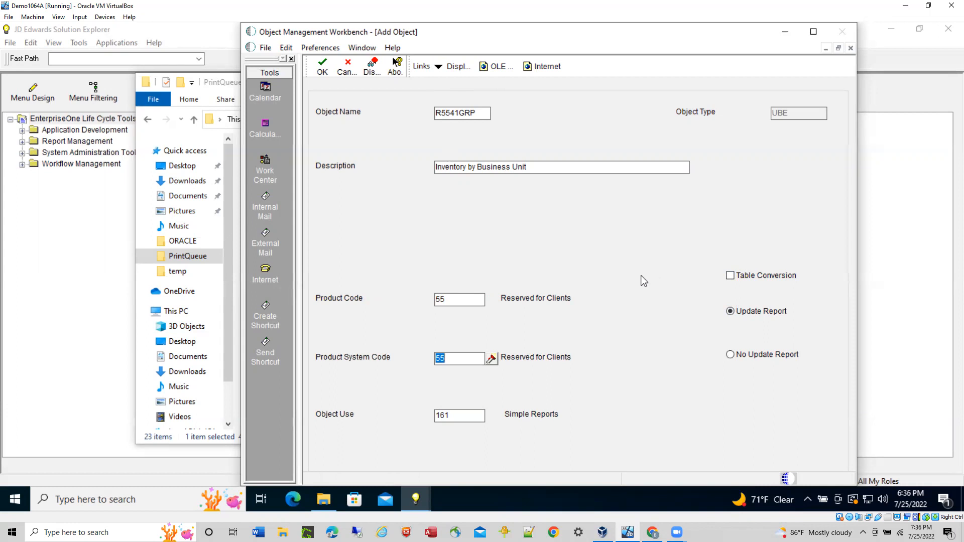
click(321, 66)
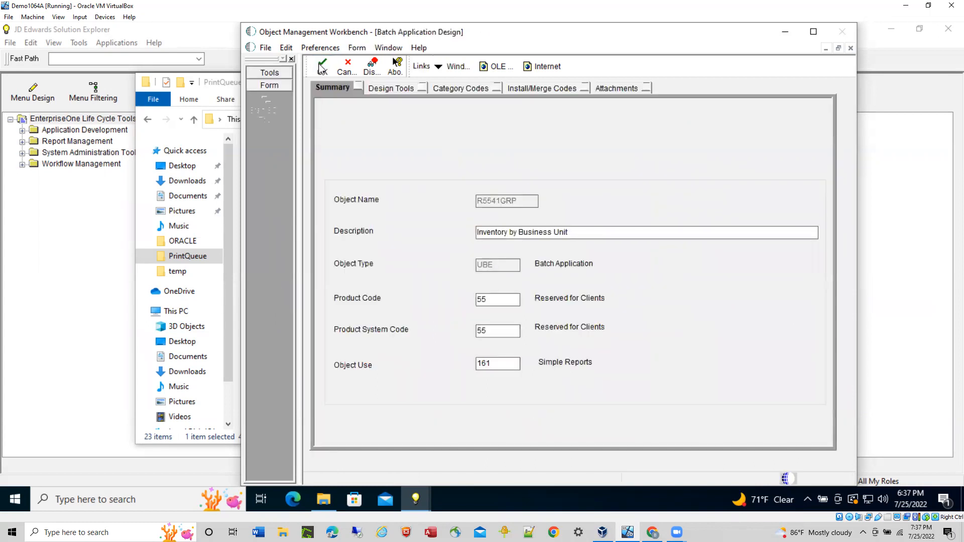
Launch Report Design Aid for R5541GRP and choose the Group report style.
click(389, 87)
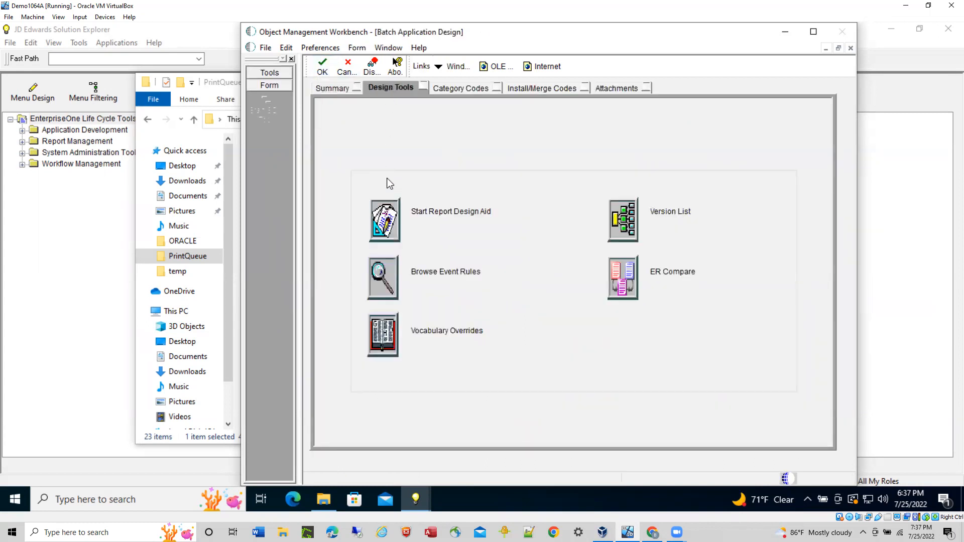
click(382, 211)
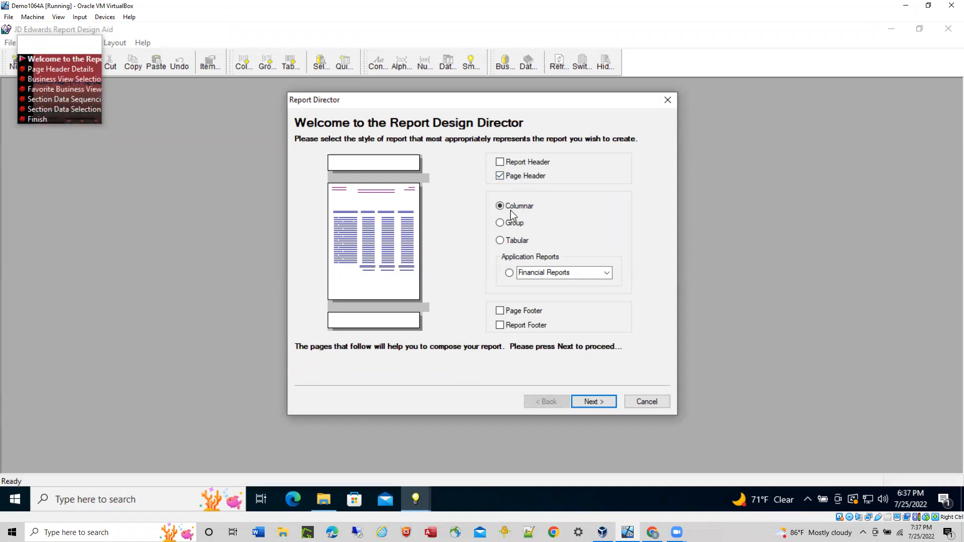
click(501, 224)
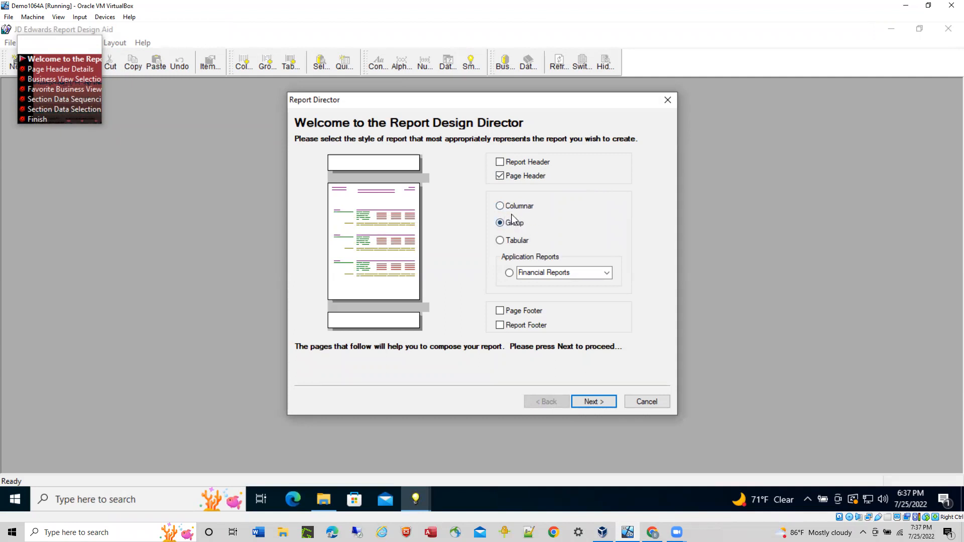
click(595, 403)
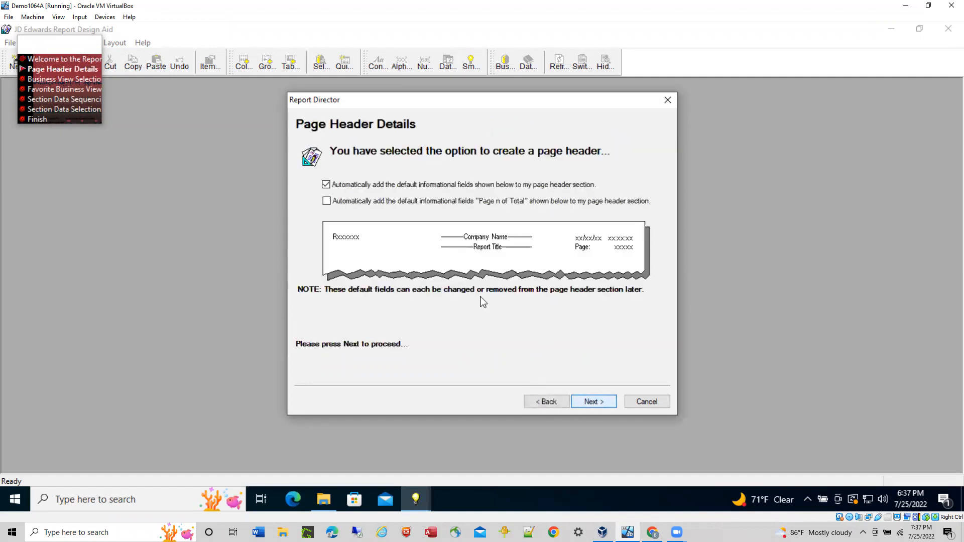
Compare the two default page header options and choose the one with the "Page n of Total" fields.
click(326, 202)
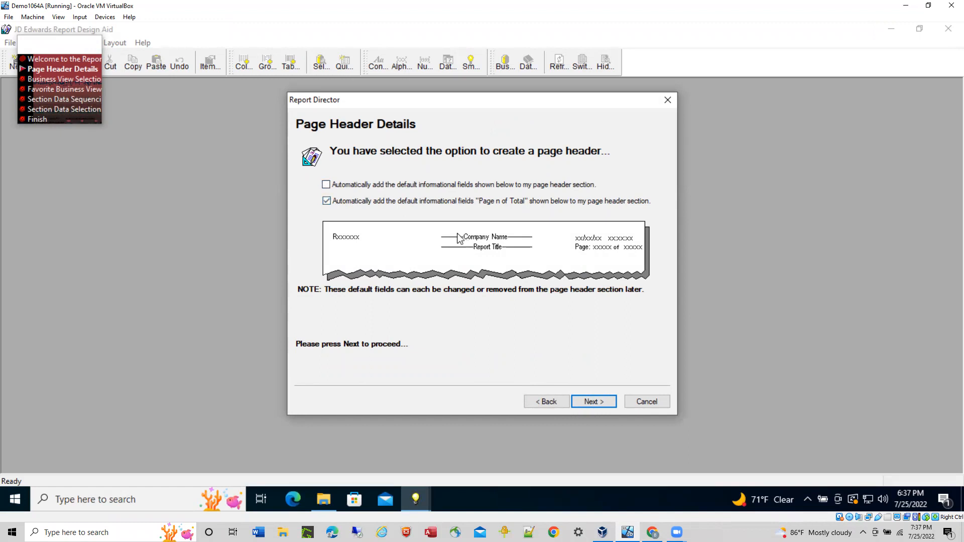
click(327, 184)
click(327, 186)
click(327, 185)
click(326, 201)
click(326, 186)
click(327, 185)
click(328, 202)
click(590, 402)
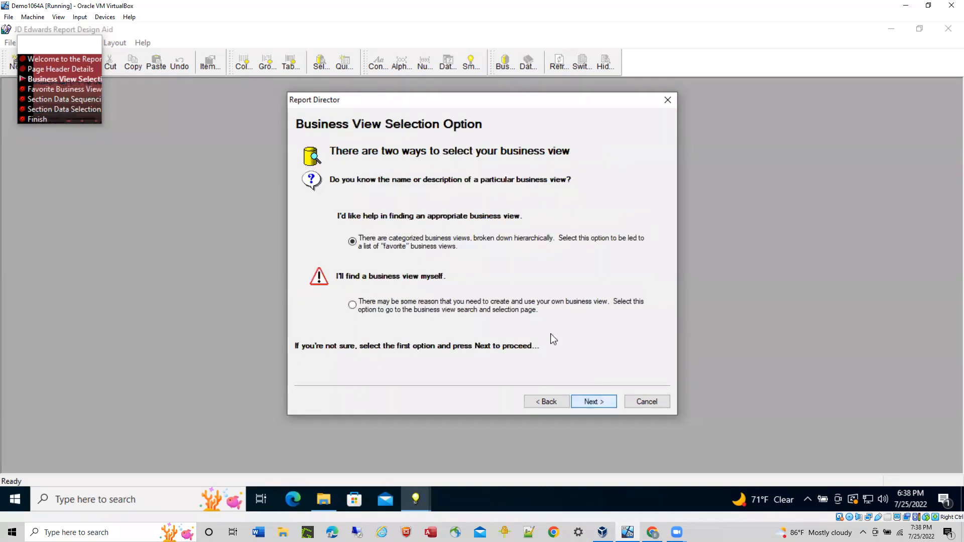
Choose to find the business view manually, and select V41021E (Item Location, Item Master - Join) for the section.
click(352, 305)
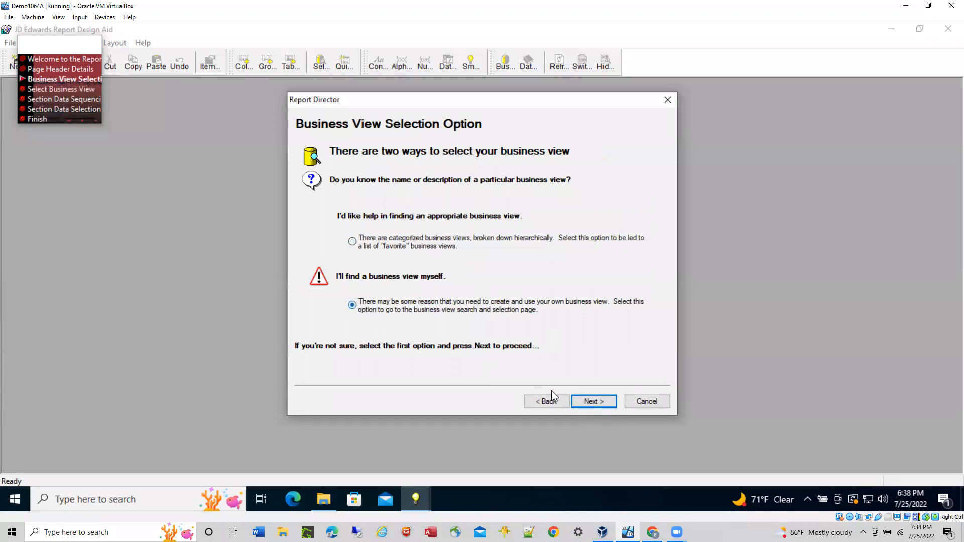
click(596, 402)
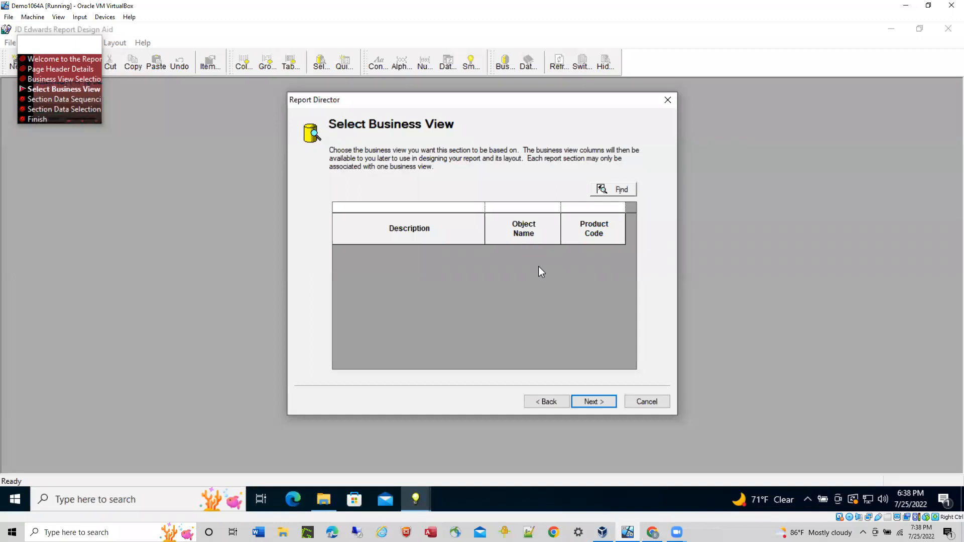
click(504, 208)
text(V41021E)
click(608, 190)
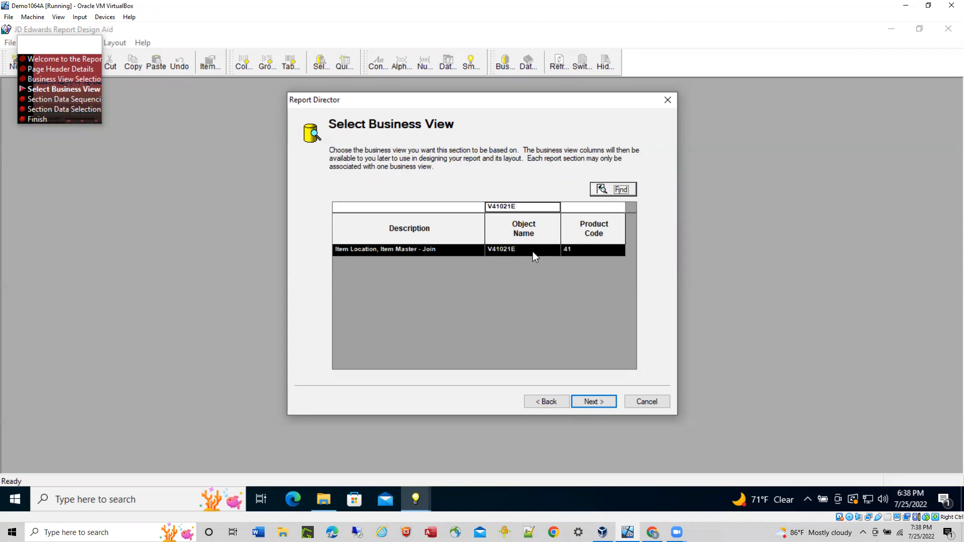
click(399, 252)
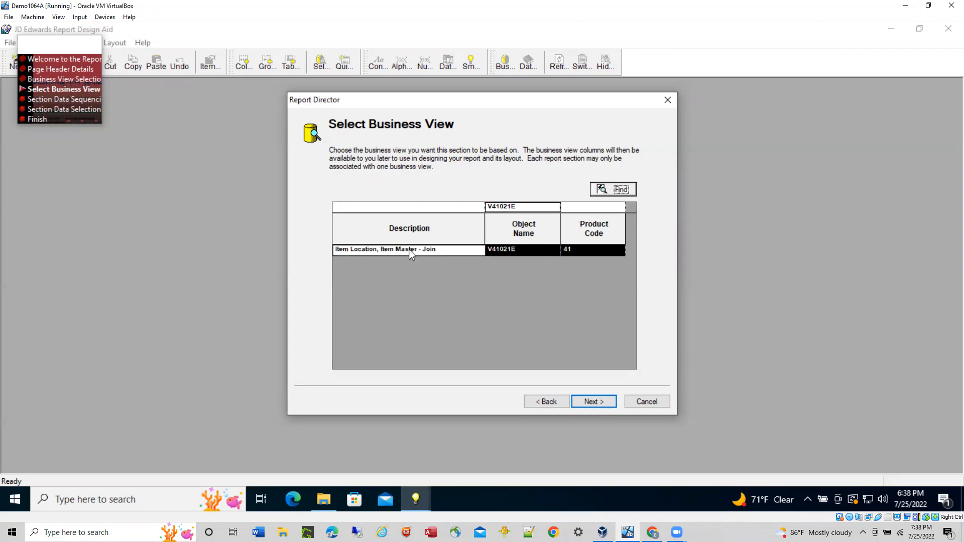
click(402, 228)
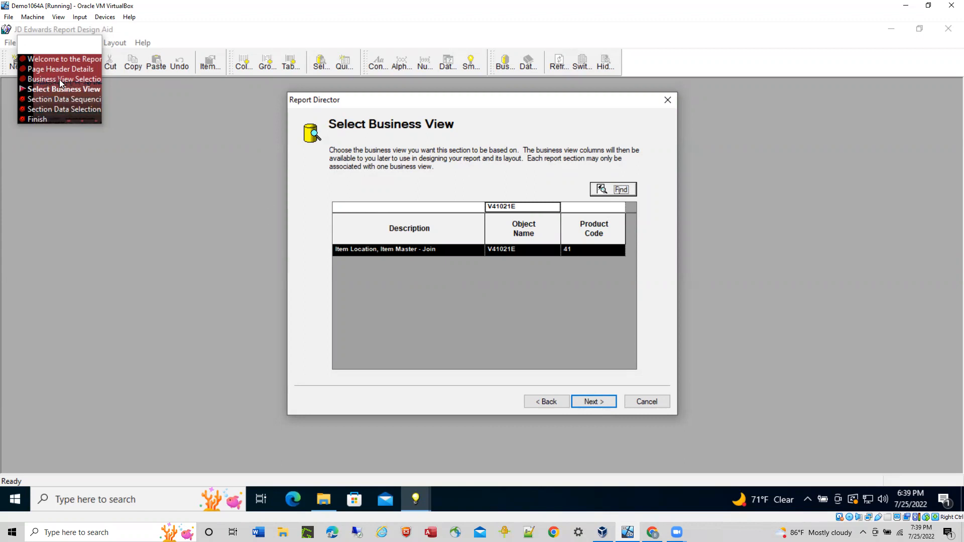
click(594, 402)
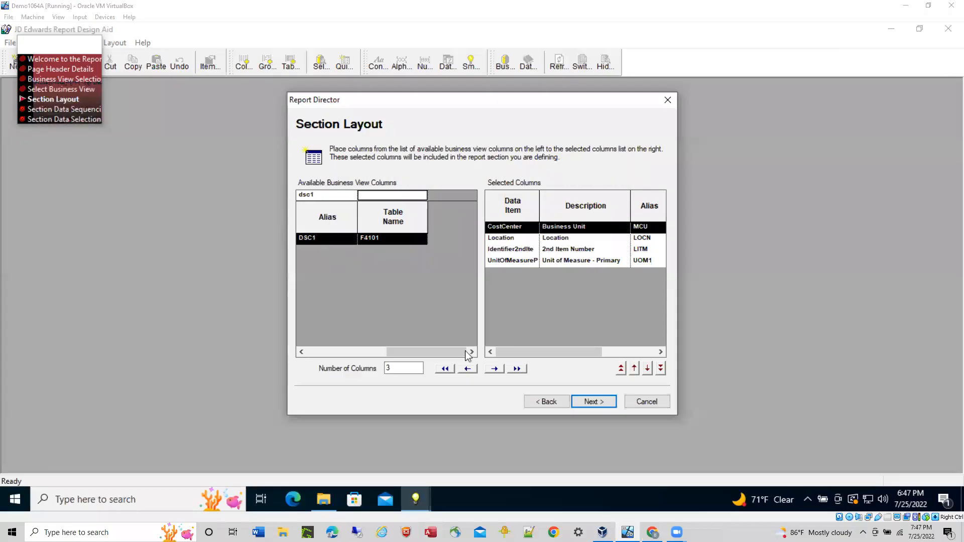
Add the DSC1 column from F4101 and the PQOH column from F41021 to the section's selected columns.
click(495, 369)
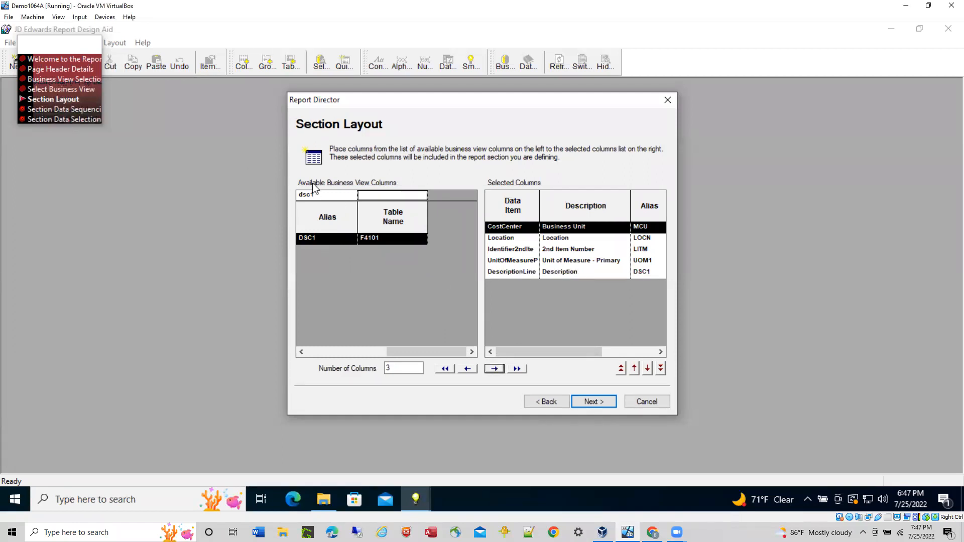
click(320, 199)
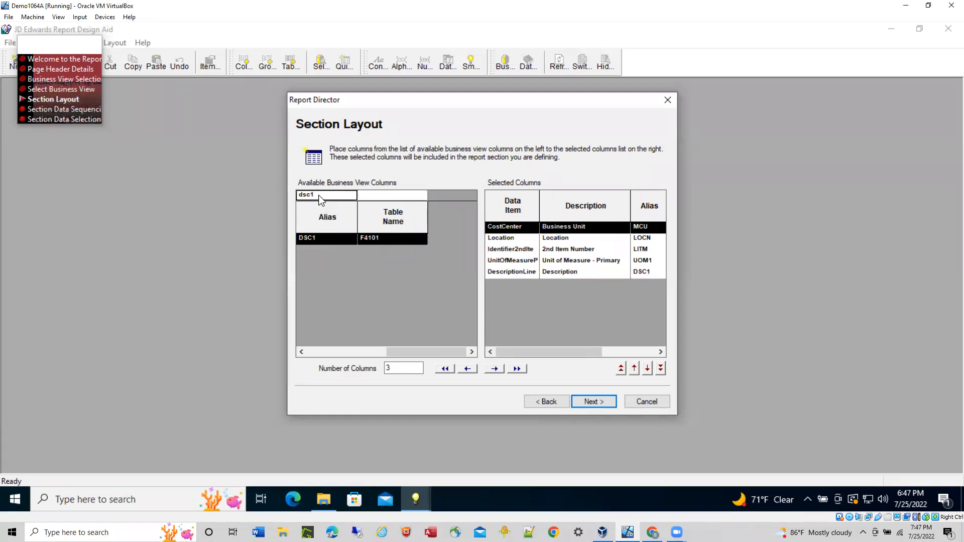
text(pqoh)
key(Tab)
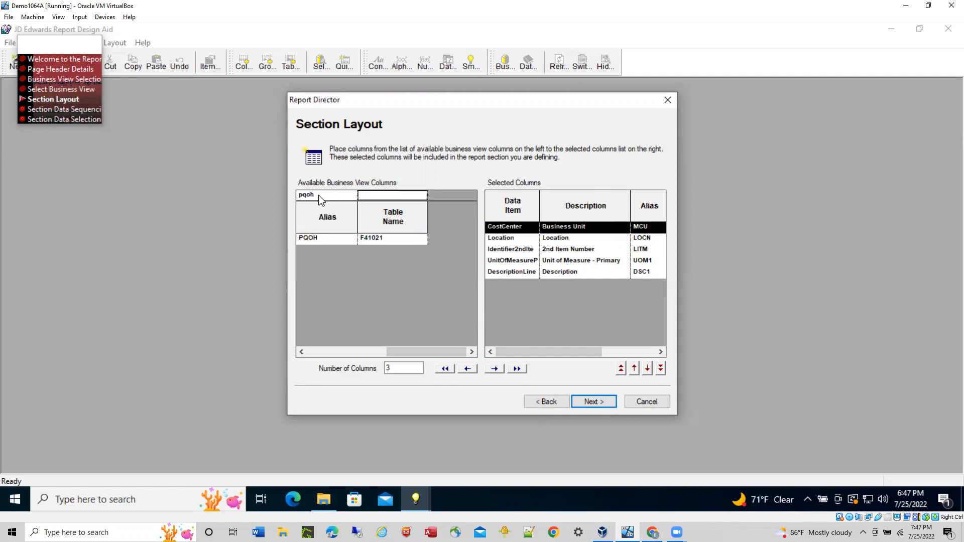
click(320, 241)
click(493, 368)
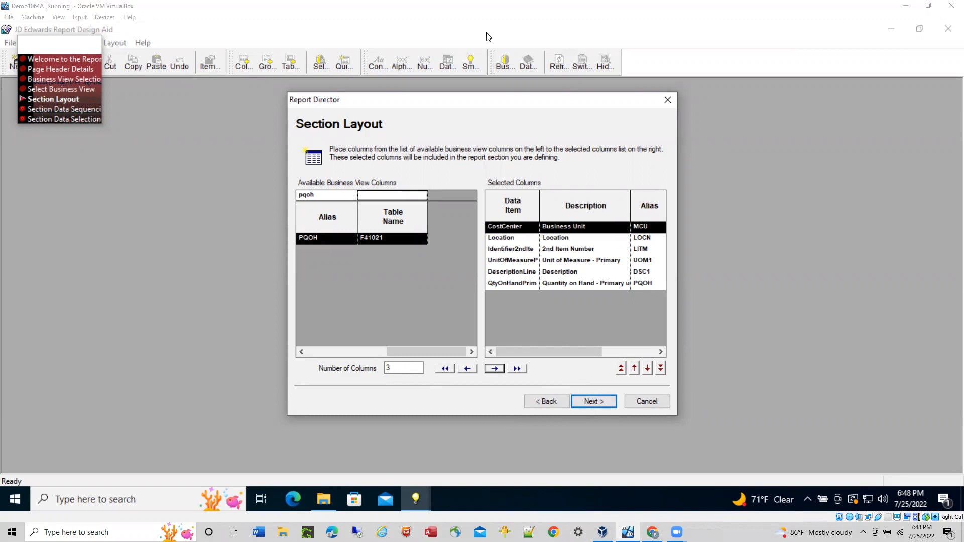
Accept the section layout and add the Business Unit column (MCU) from F41021 to the section's data sequencing.
click(758, 35)
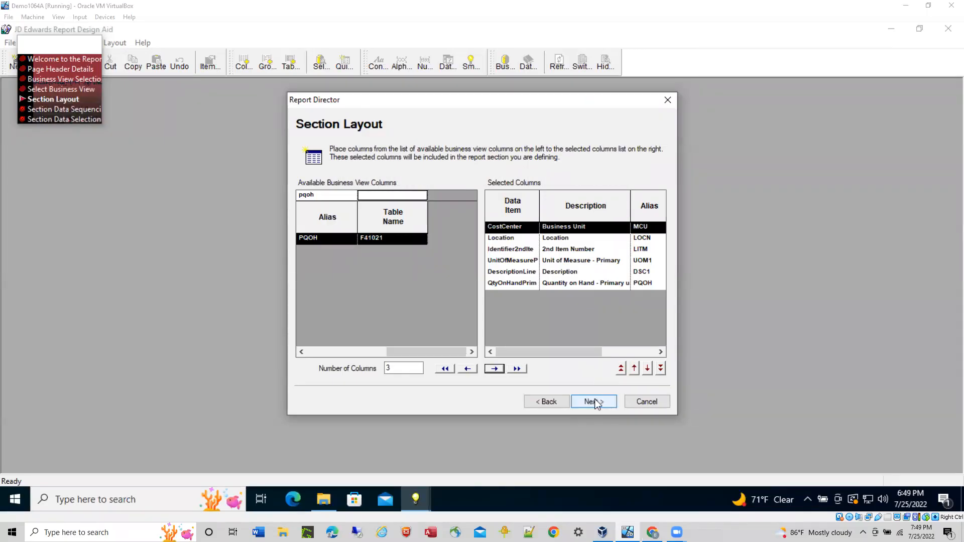
click(595, 402)
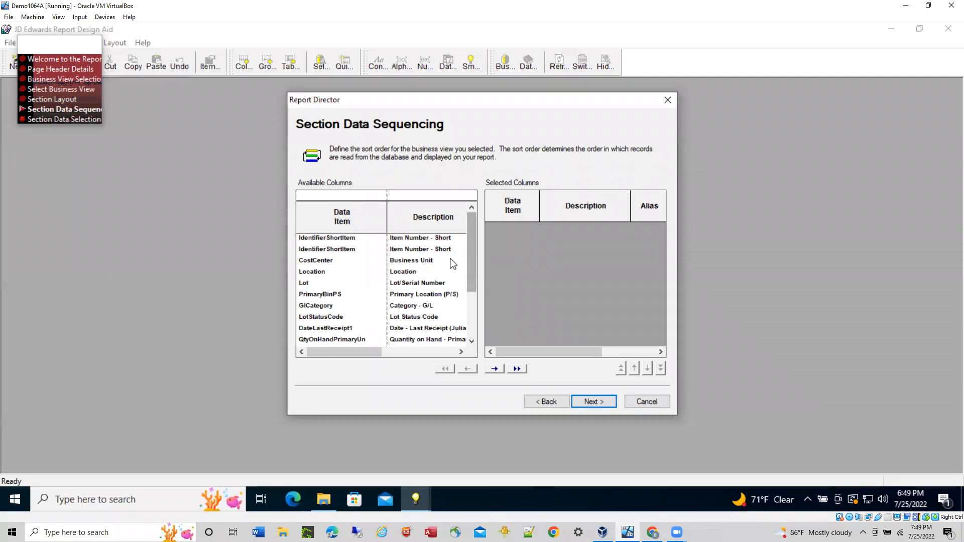
click(397, 352)
click(381, 261)
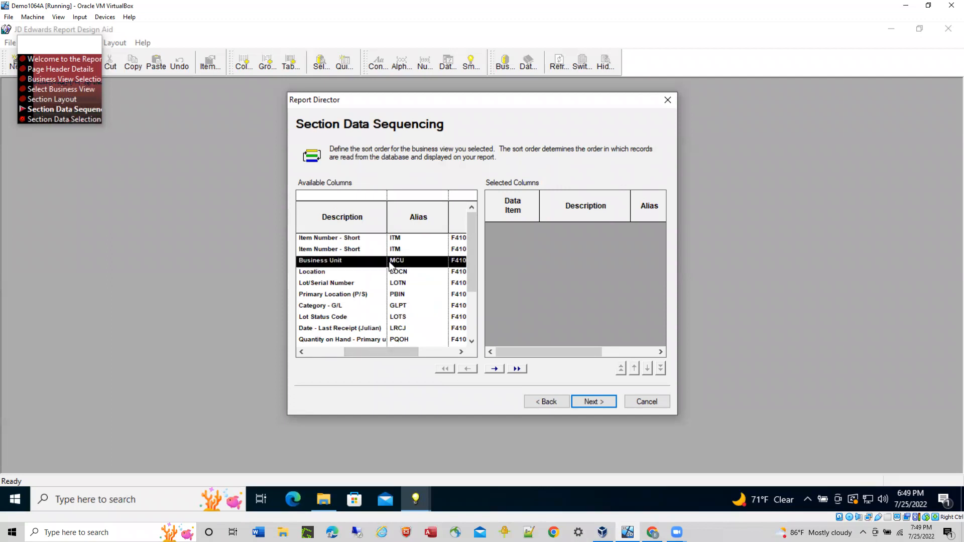
click(494, 369)
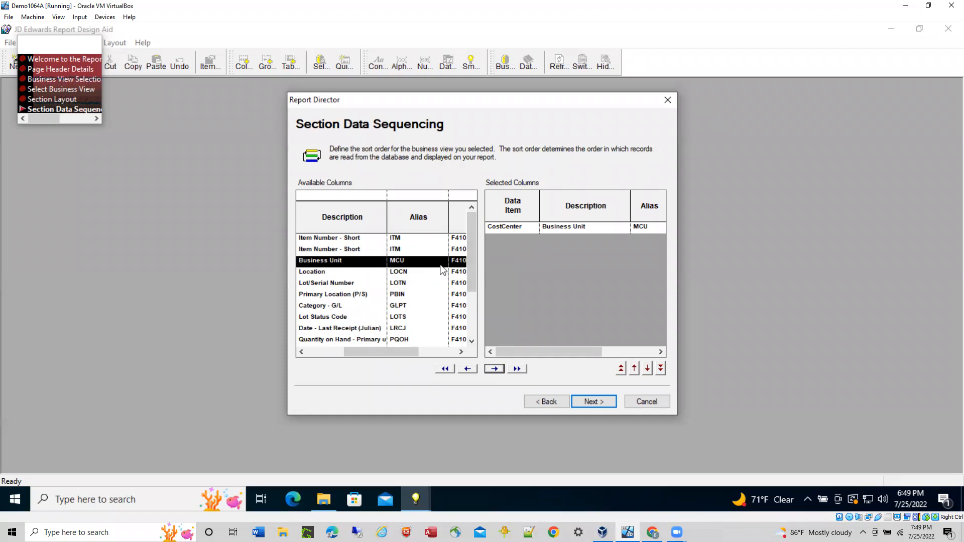
Add the 2nd Item Number column (LITM) from F4101 to the data sequencing and accept the default sort properties.
scroll(470, 258, down, 2)
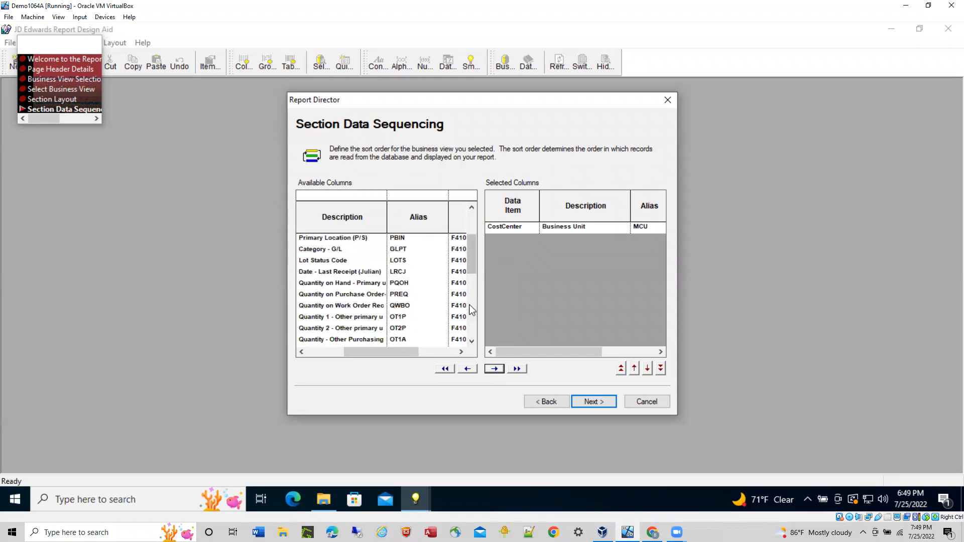
click(407, 196)
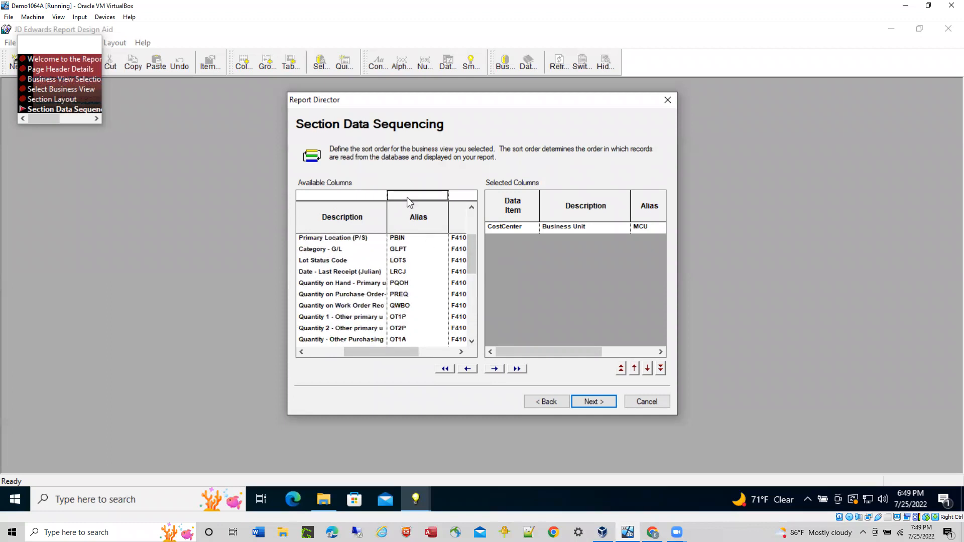
text(LITM)
key(Return)
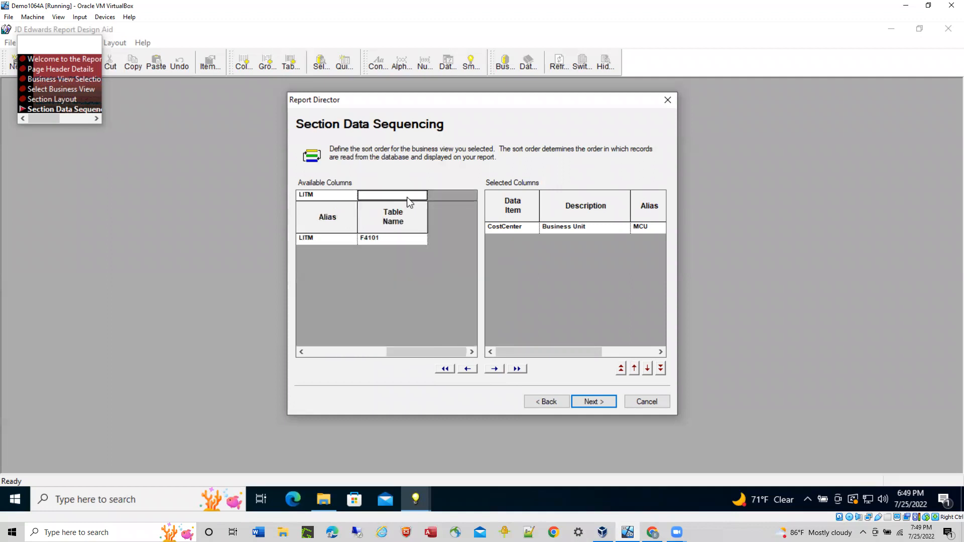
click(311, 239)
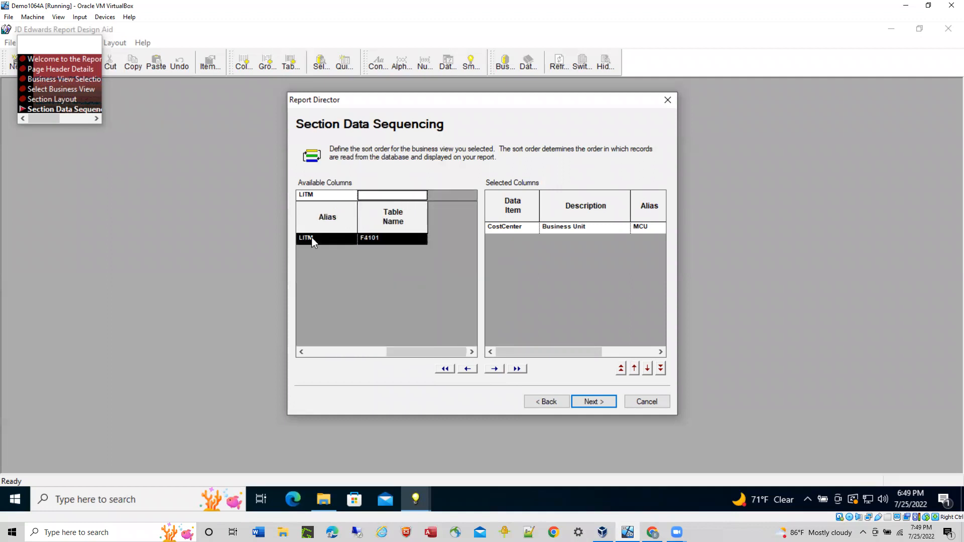
click(494, 370)
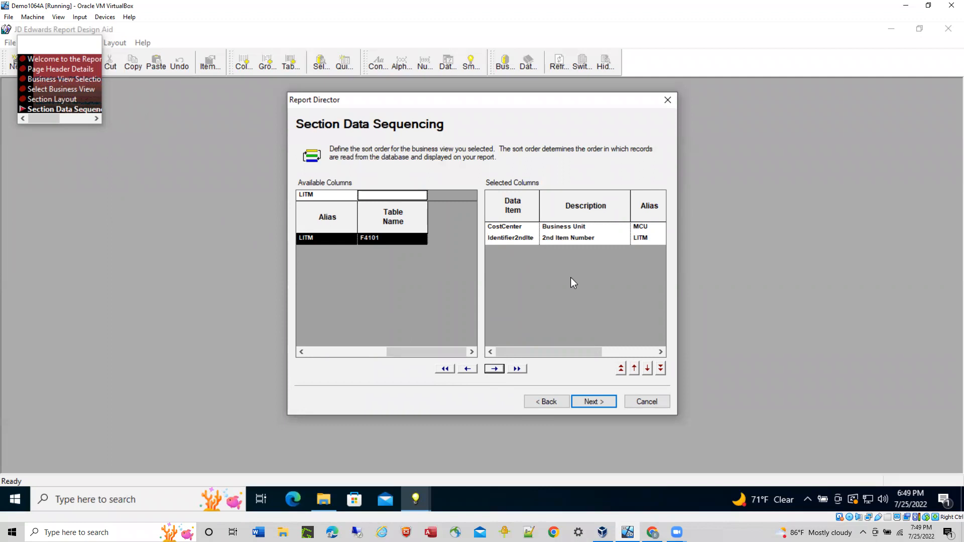
click(592, 401)
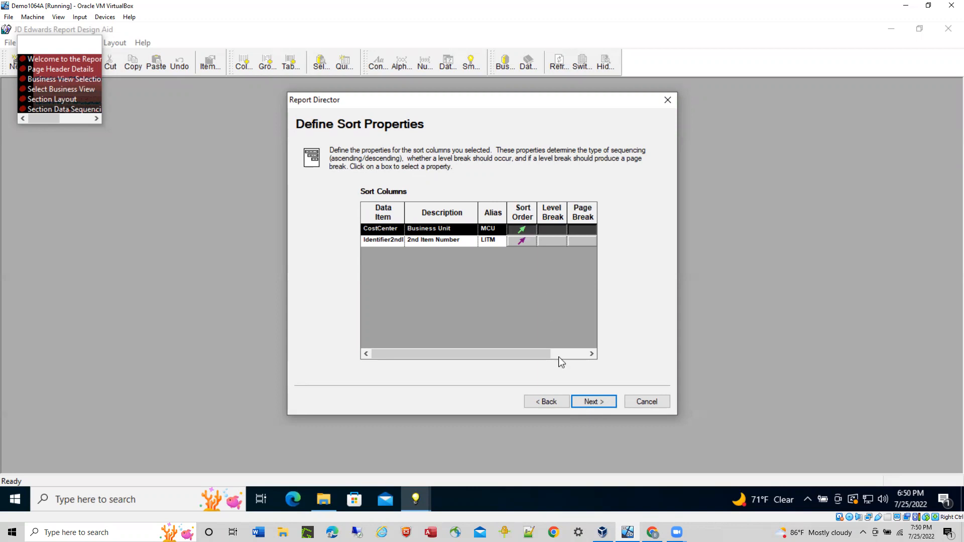
click(590, 403)
Define the data selection condition Where BC Location (F41021)(LOCN) is not equal to <Blank>.
click(341, 222)
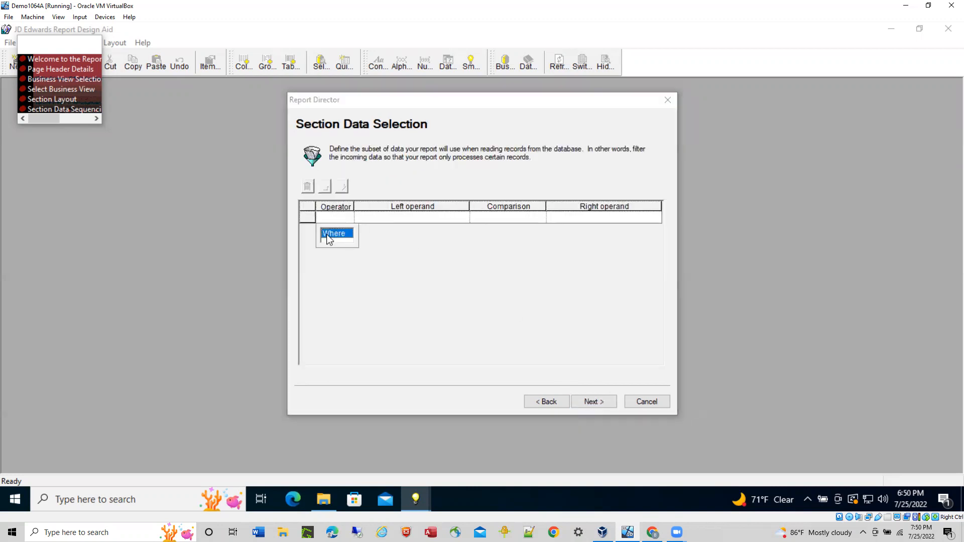
click(334, 234)
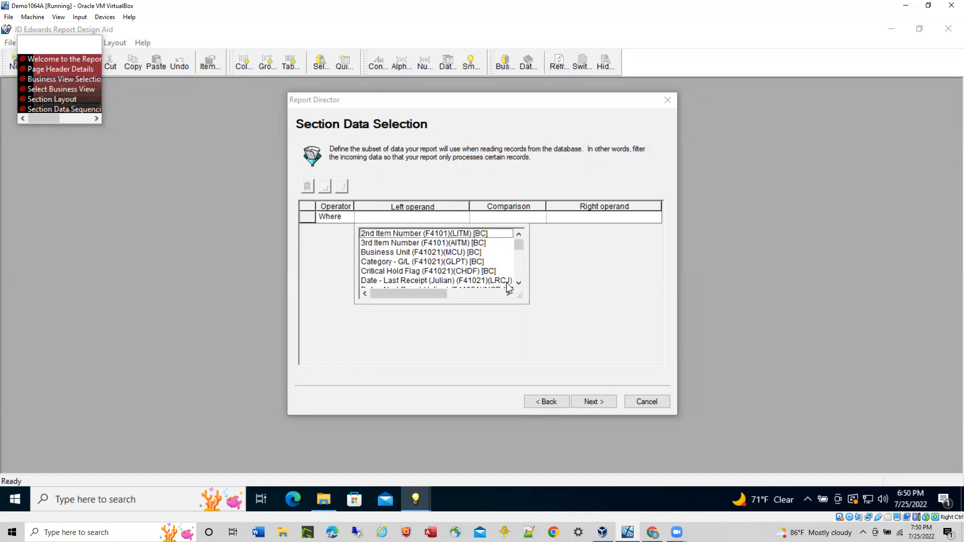
drag(522, 300, 566, 374)
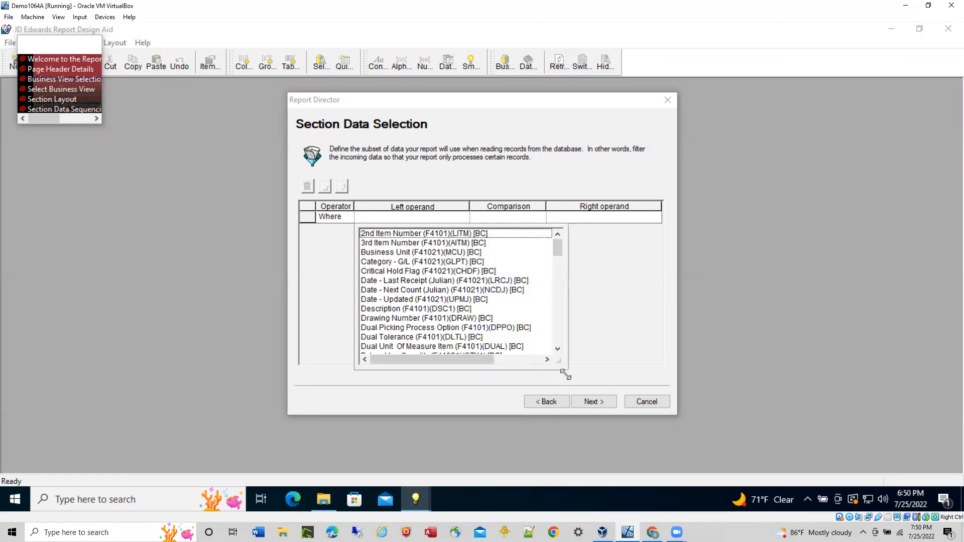
click(558, 309)
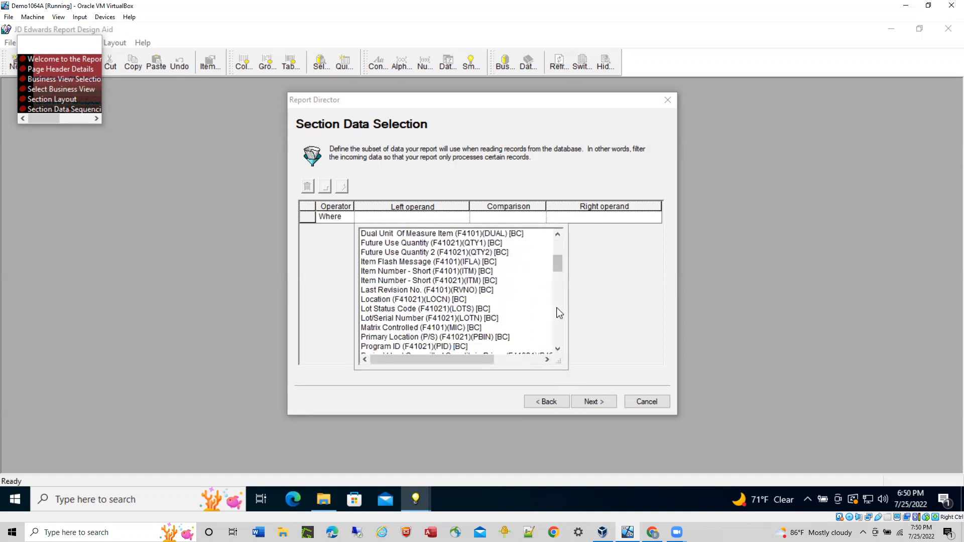
click(409, 300)
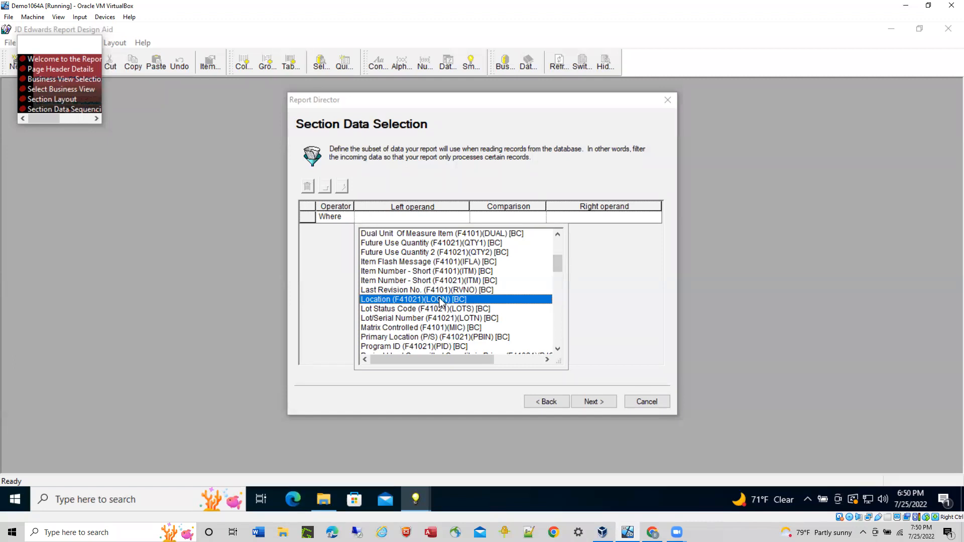
click(439, 300)
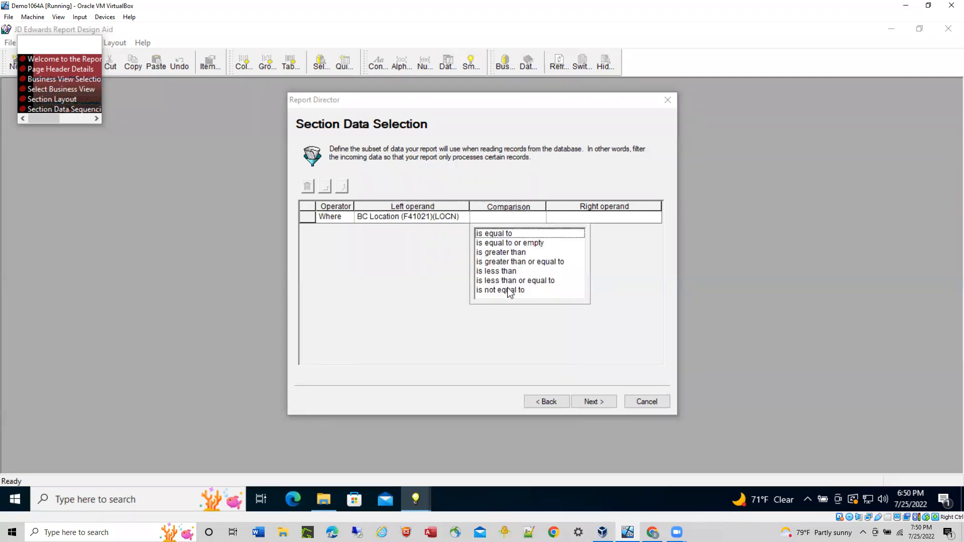
click(510, 292)
click(495, 233)
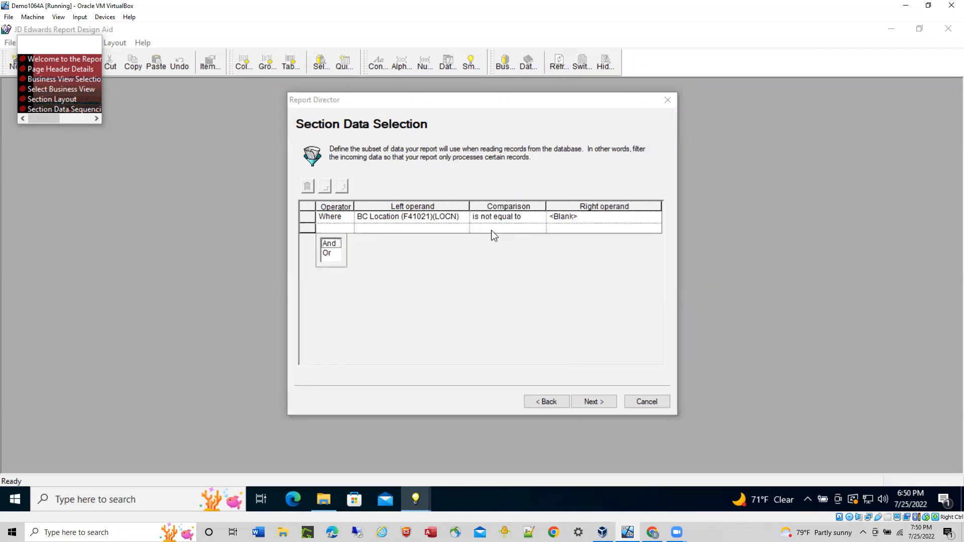
Add the condition And BC Quantity on Hand - Primary units (F41021)(PQOH) is greater than <Zero>, and accept the data selection.
click(330, 246)
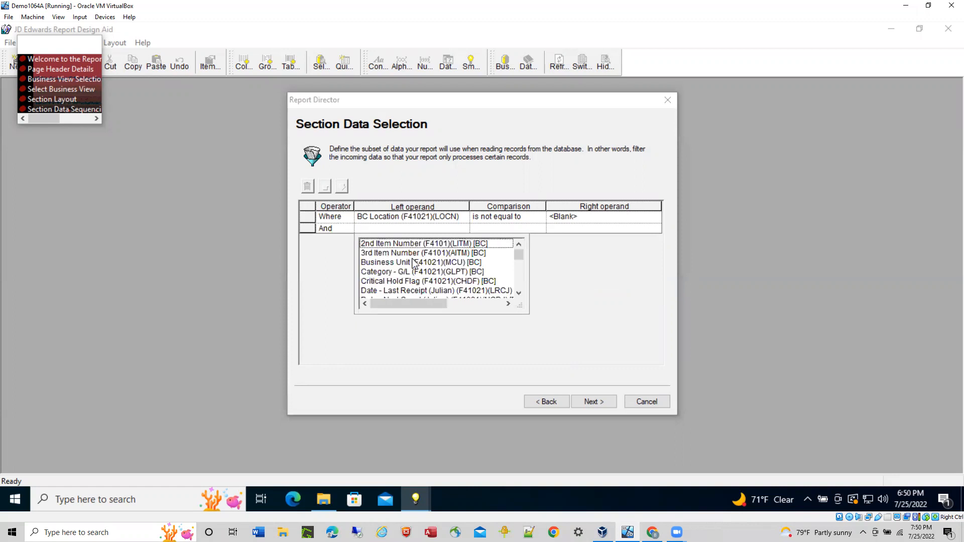
drag(523, 308, 592, 410)
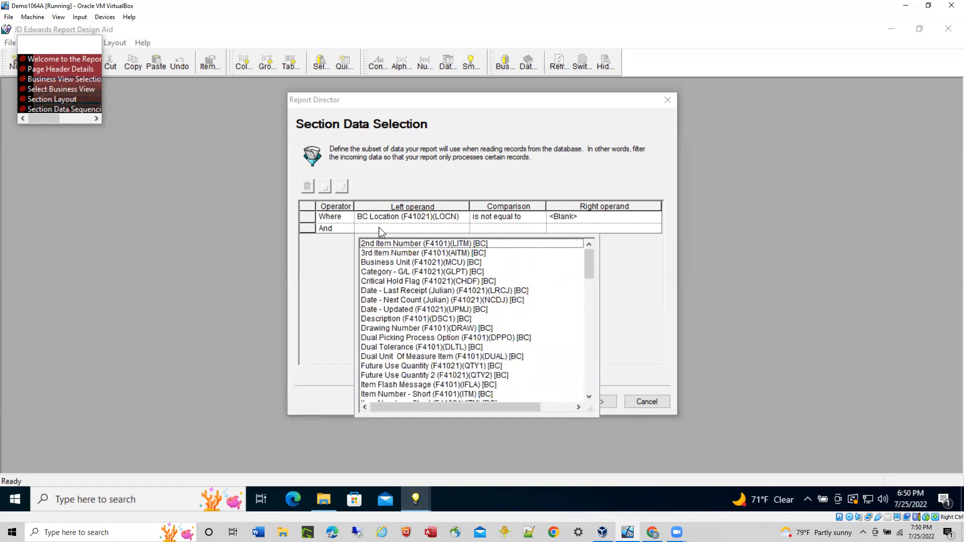
text(Q)
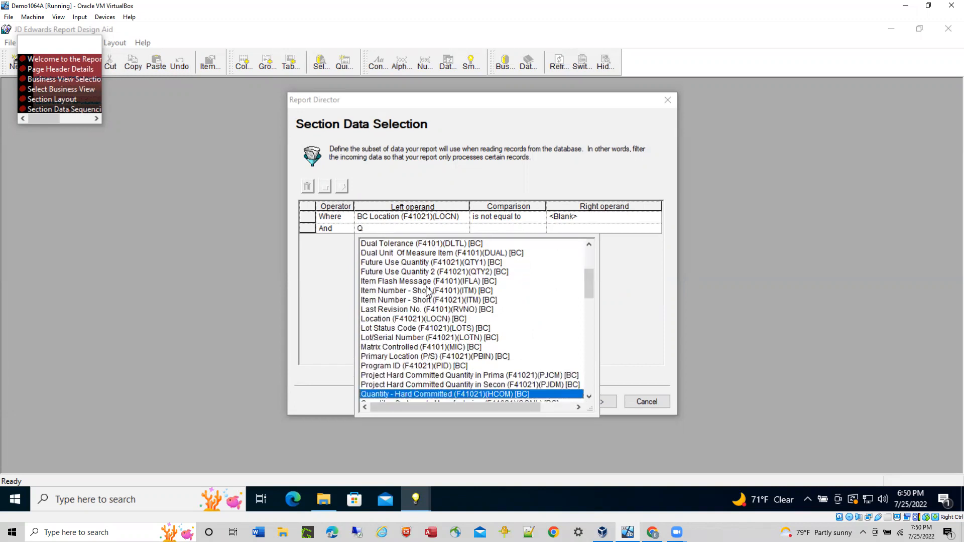
click(589, 397)
click(590, 397)
click(589, 396)
click(590, 397)
click(589, 397)
click(590, 396)
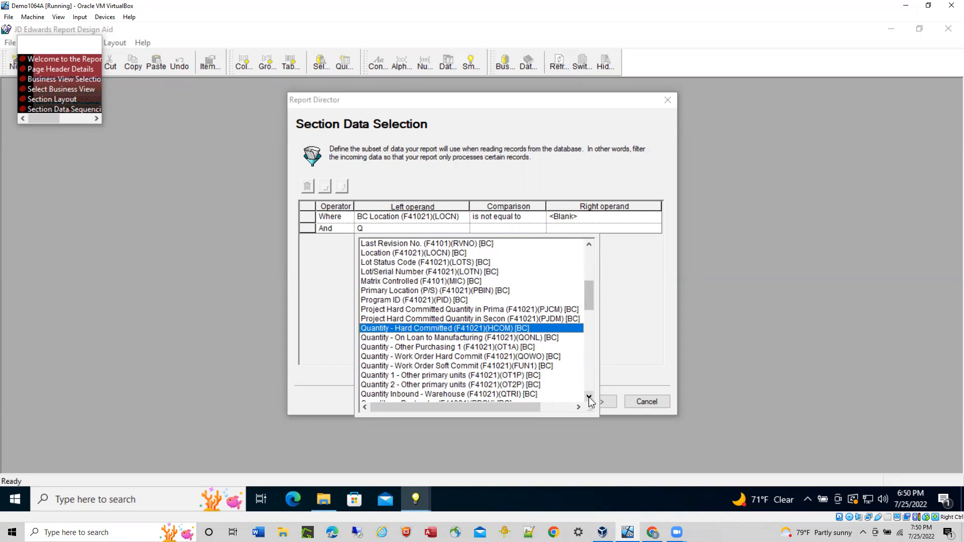
click(589, 397)
click(589, 396)
click(590, 396)
click(589, 397)
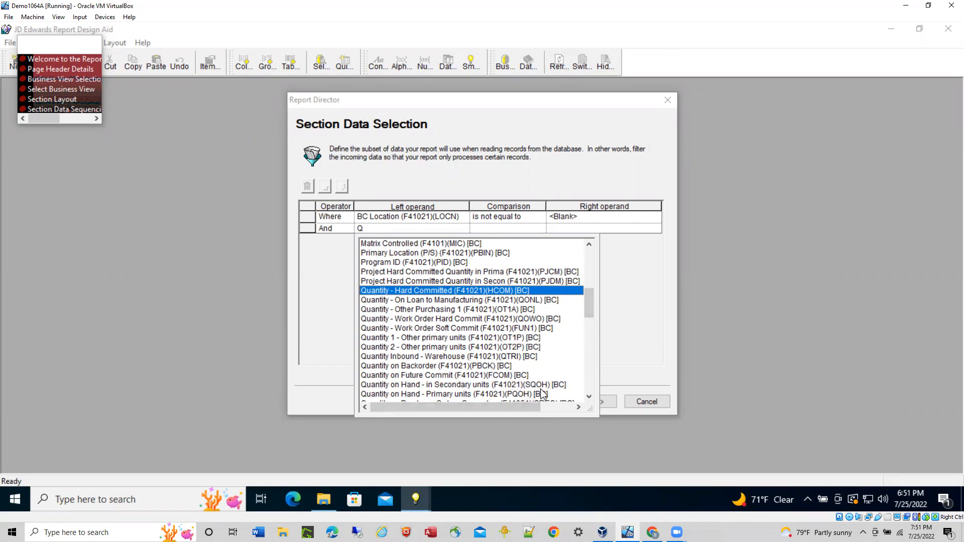
click(523, 395)
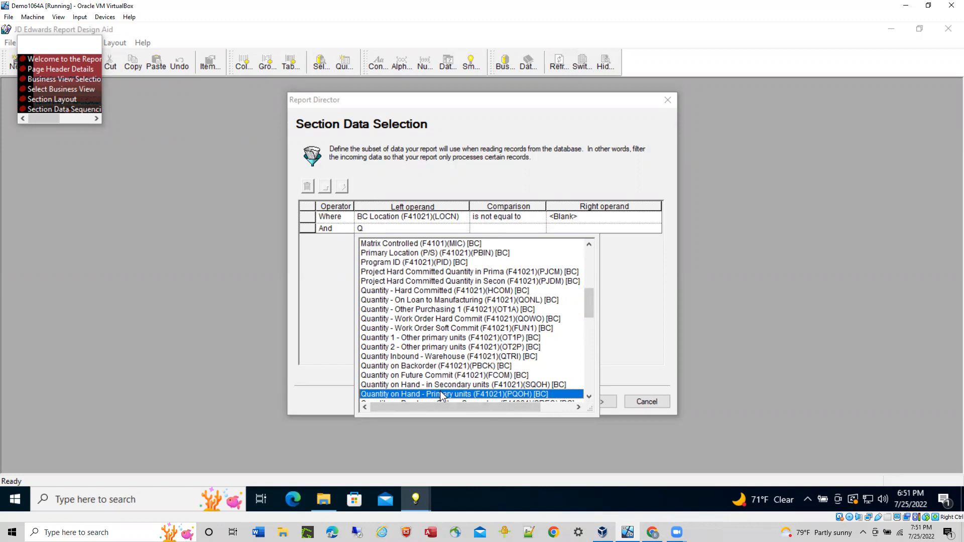
click(440, 394)
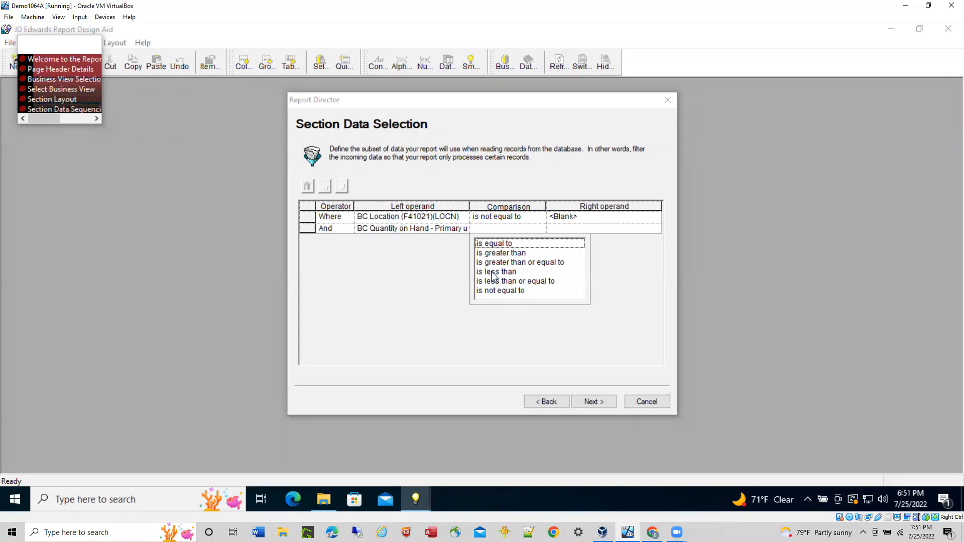
click(516, 254)
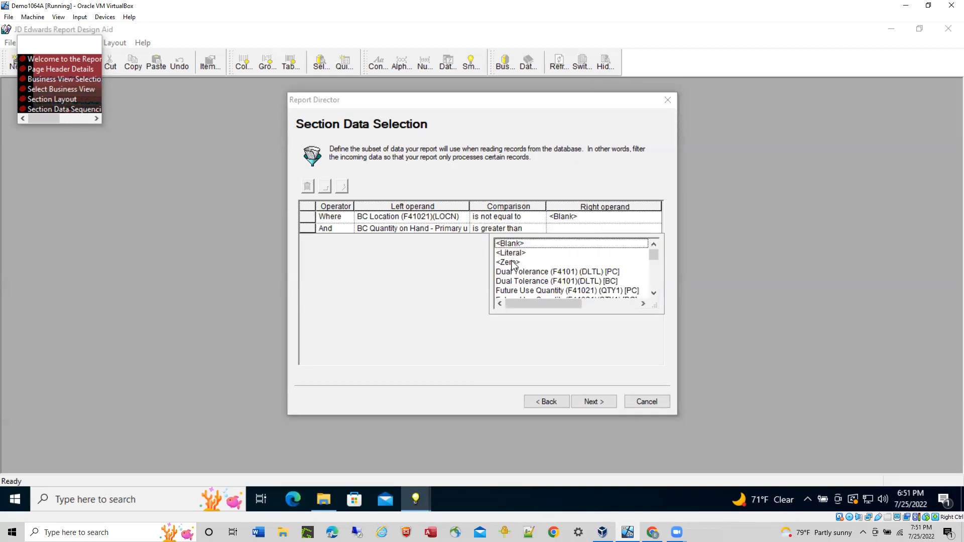
click(512, 262)
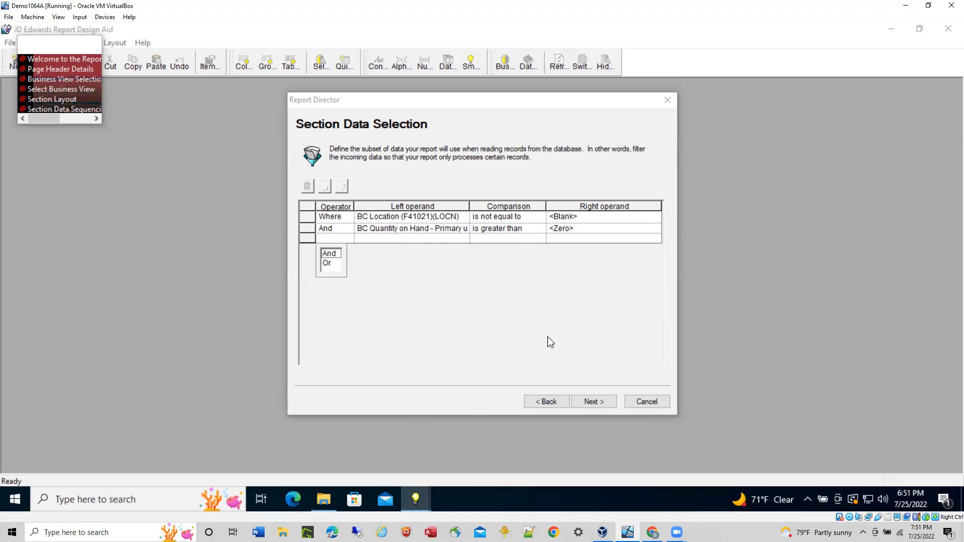
click(598, 403)
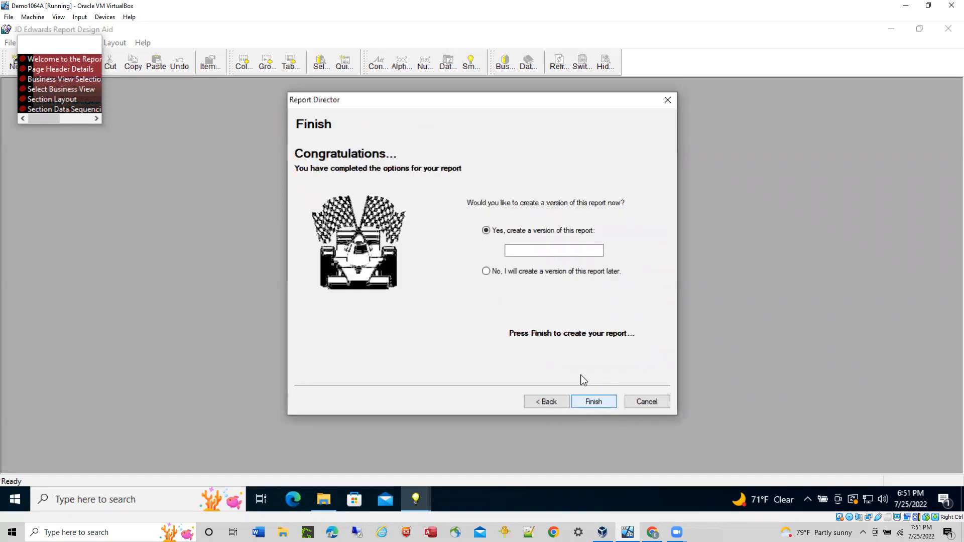
Finish the report with a version named VER0001 and save the report.
click(524, 251)
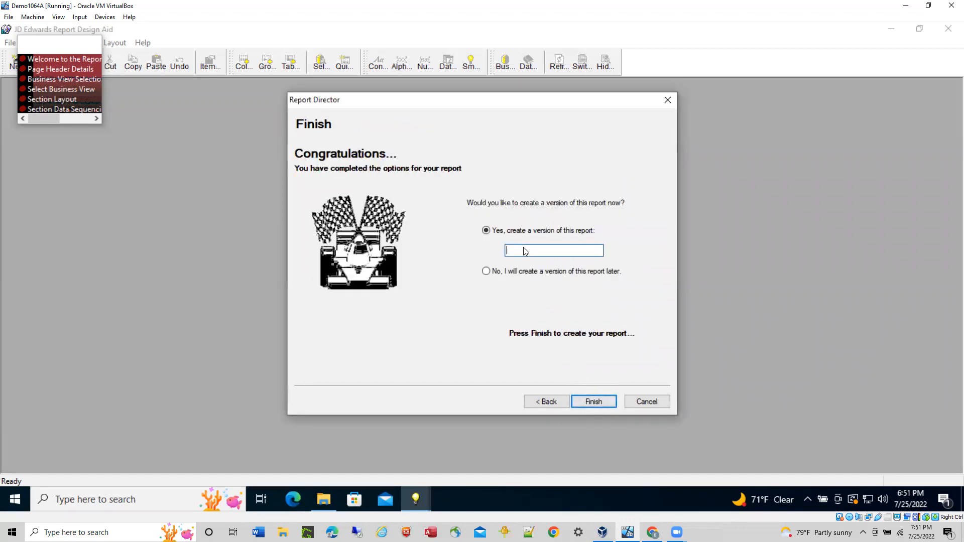
text(VER0001)
click(593, 403)
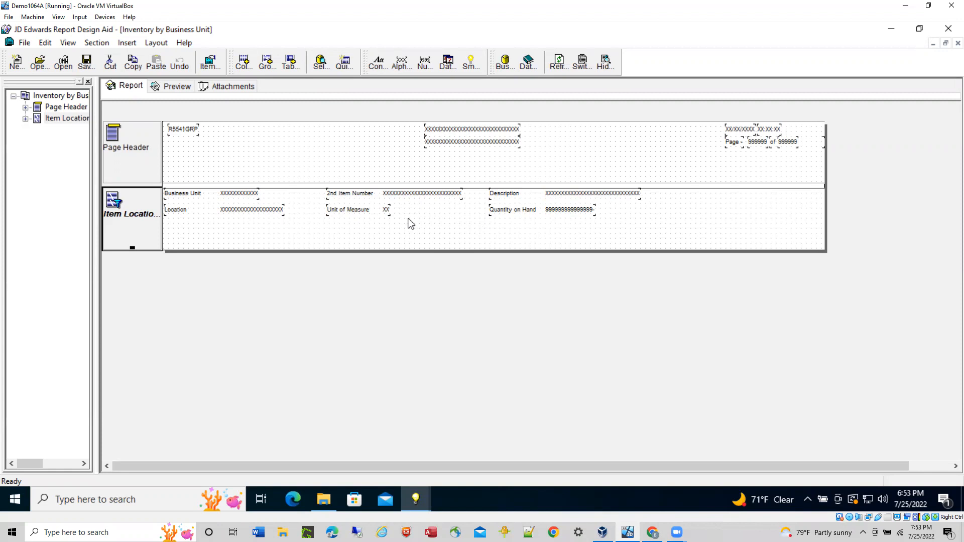
click(87, 63)
Switch to Object Management Workbench and open the version list of batch application R5541GRP.
mouse_move(418, 498)
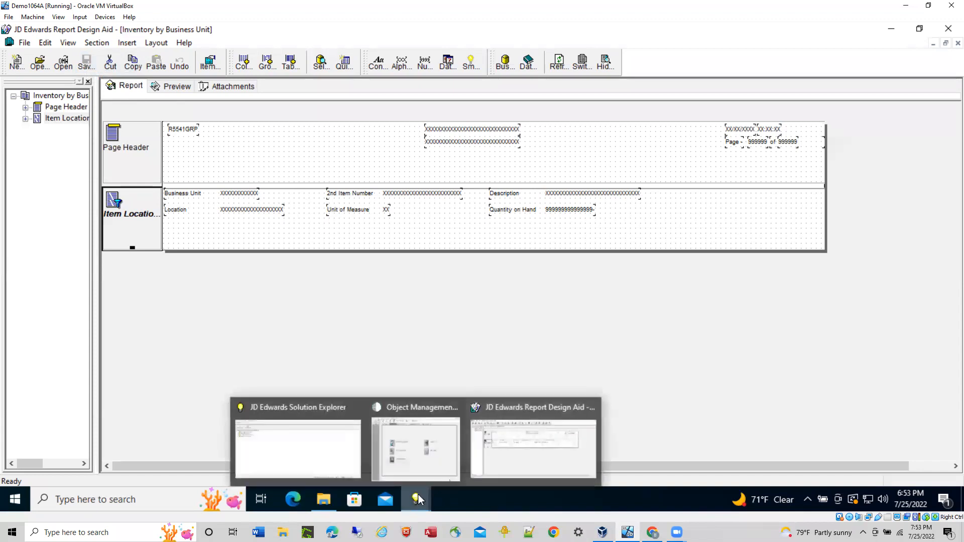
click(432, 465)
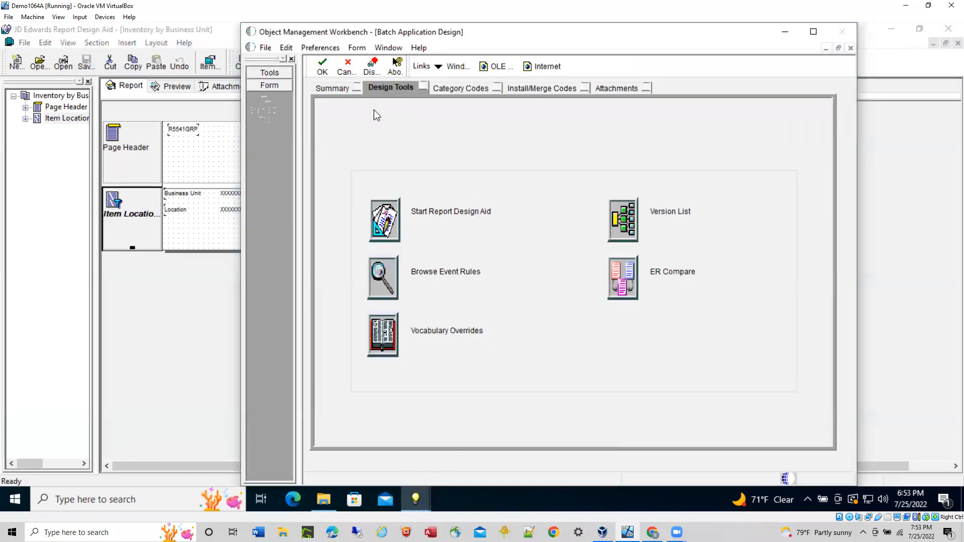
click(620, 215)
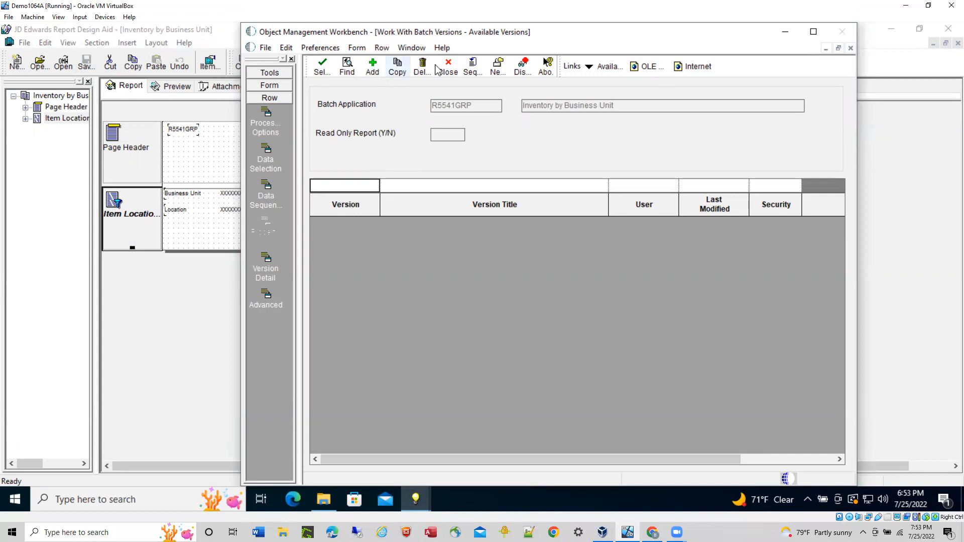
Return to Report Design Aid and exit it.
click(200, 259)
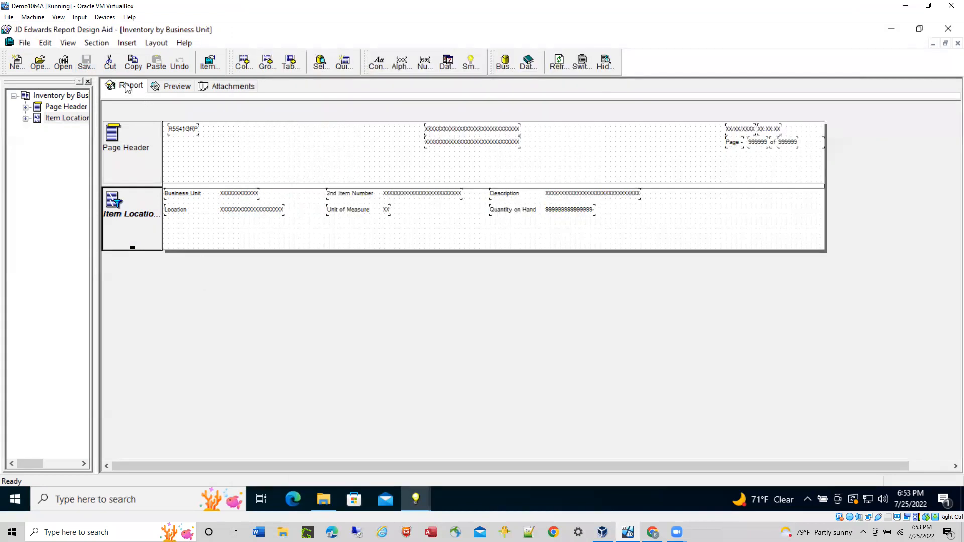
click(24, 43)
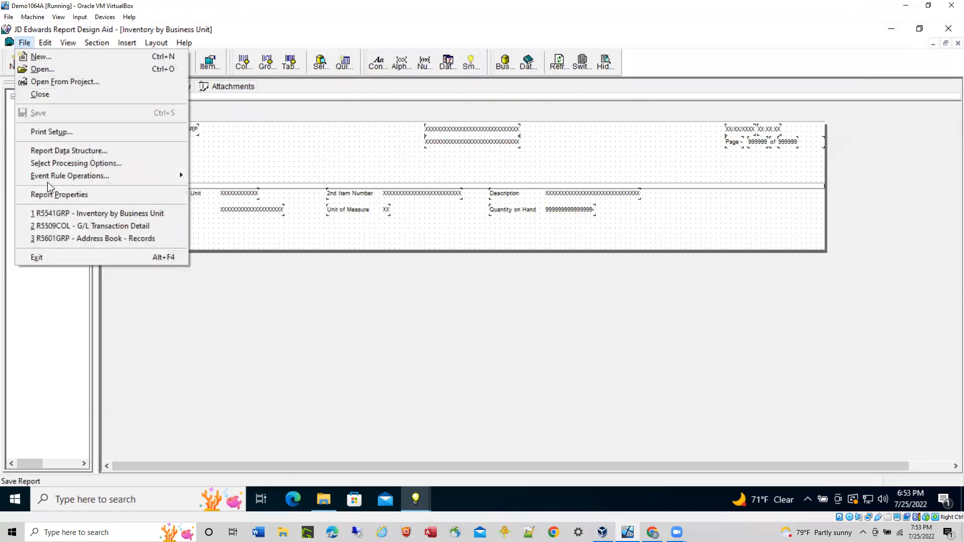
click(65, 258)
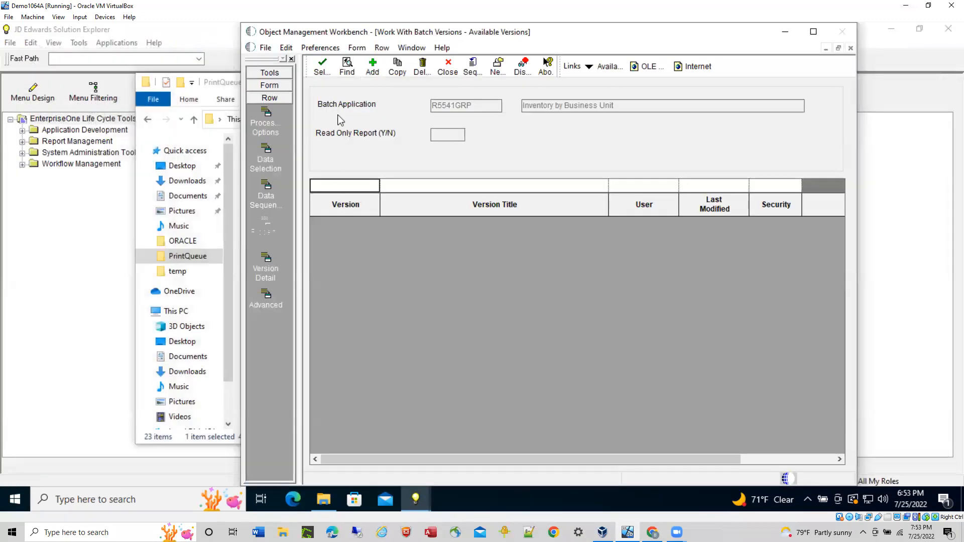
List the versions of R5541GRP, submit VER0001 without data selection or sequencing prompts, and decline locating a viewer.
click(346, 67)
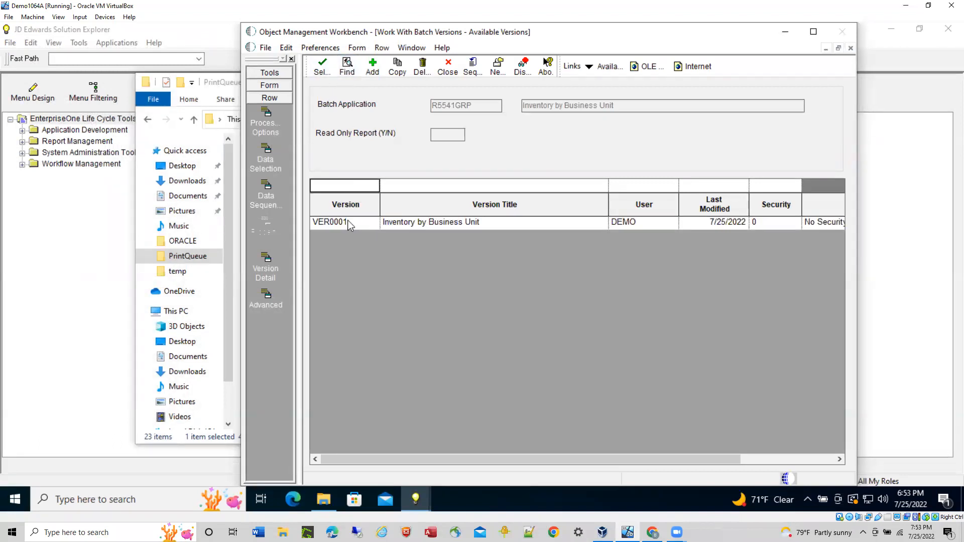
double_click(348, 224)
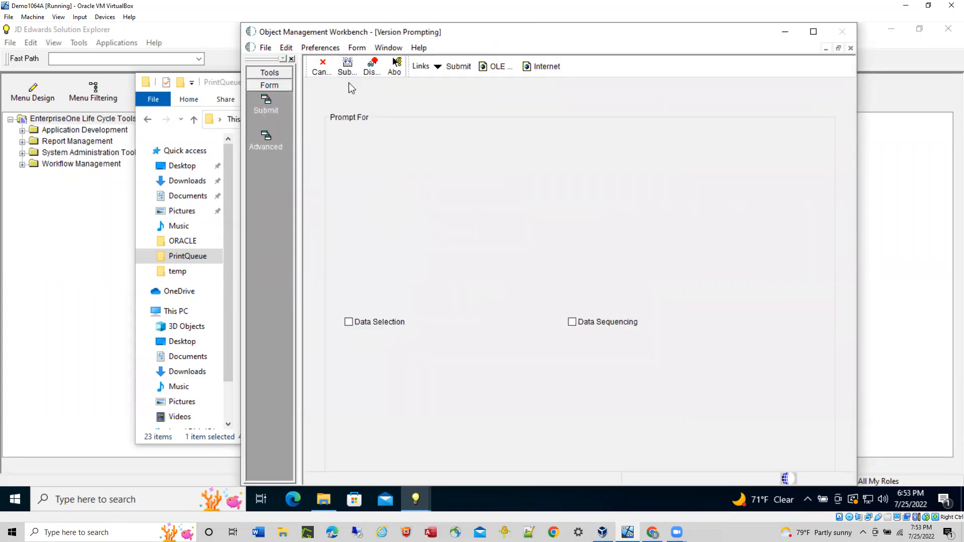
click(346, 67)
click(323, 69)
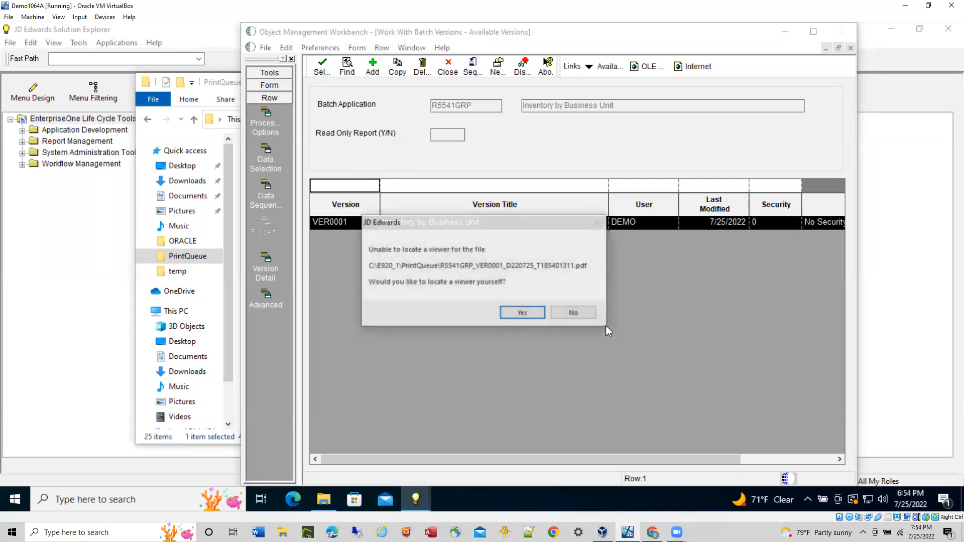
click(574, 313)
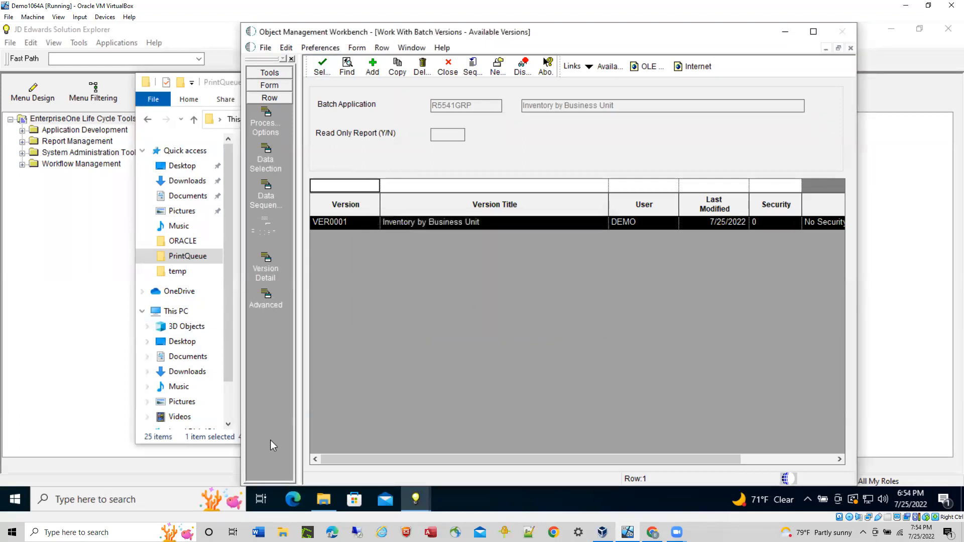
Open the newest R5541GRP_VER0001 PDF from the PrintQueue folder and examine the report's line spacing at a larger zoom.
click(323, 499)
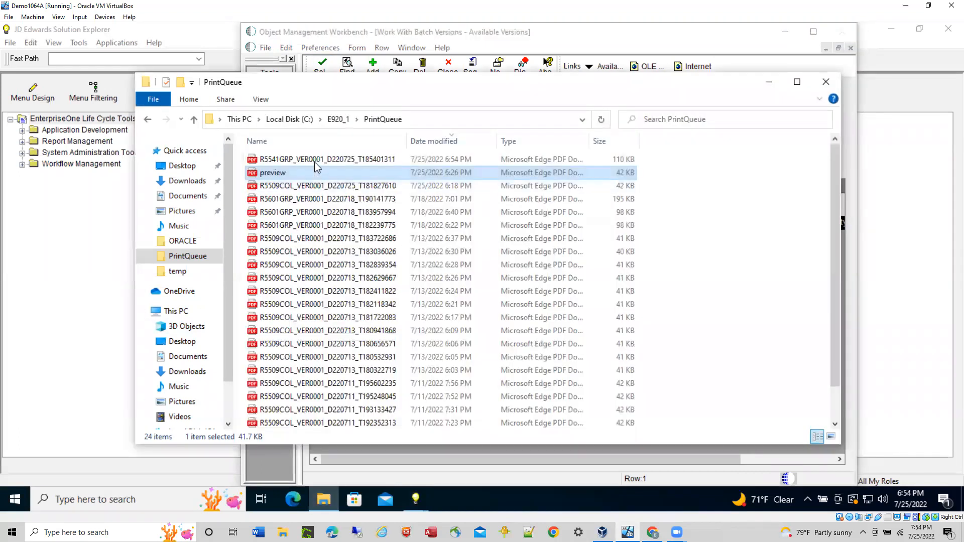
double_click(316, 160)
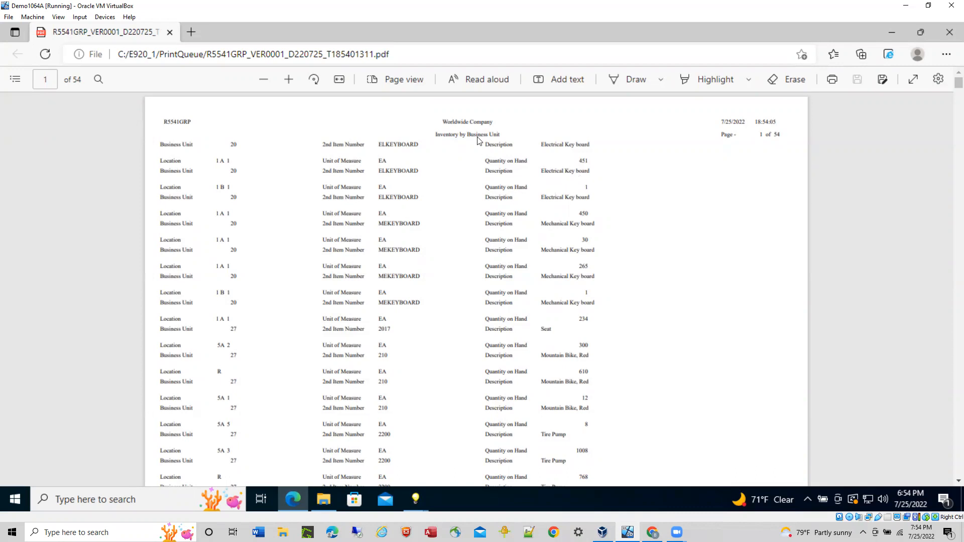
click(289, 81)
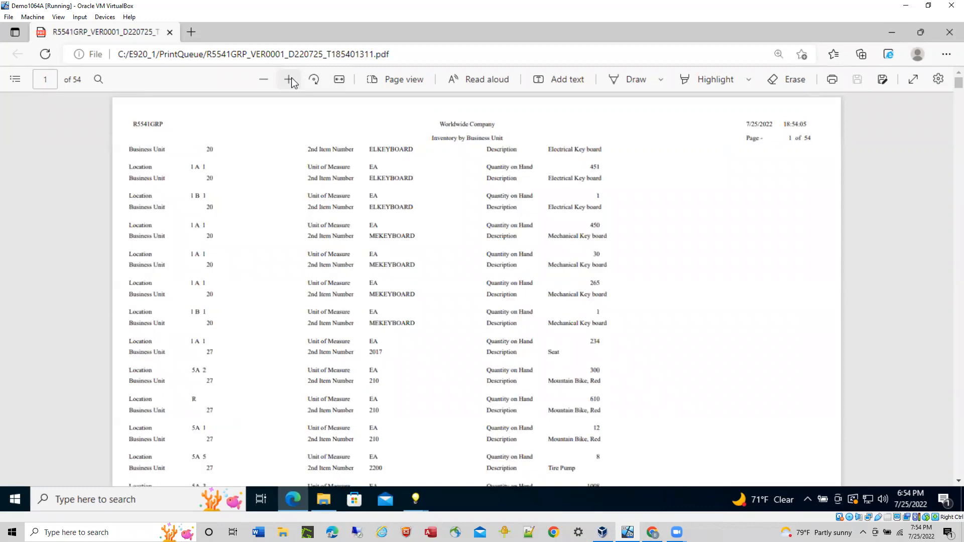
click(289, 80)
click(289, 80)
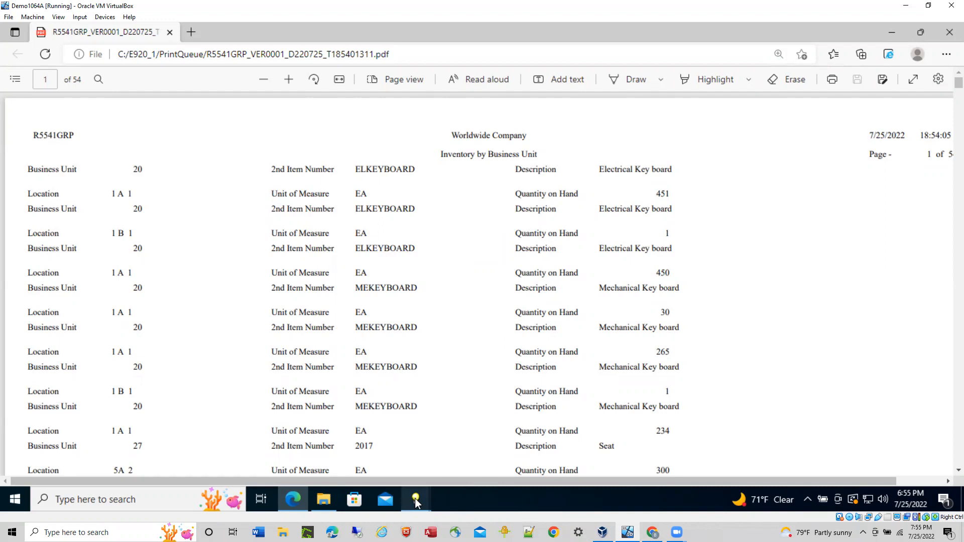
Return to Object Management Workbench, close the version list and open the report in Report Design Aid.
mouse_move(417, 503)
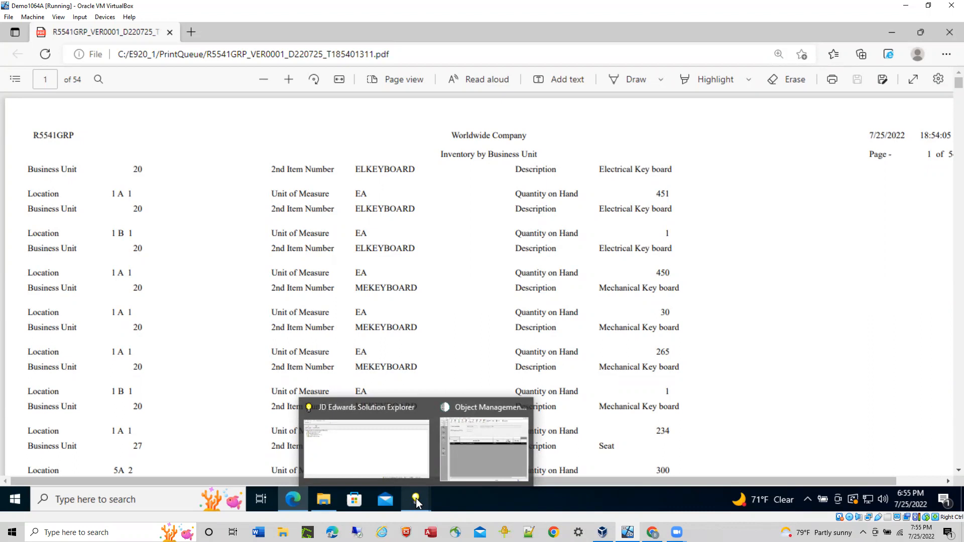
click(416, 500)
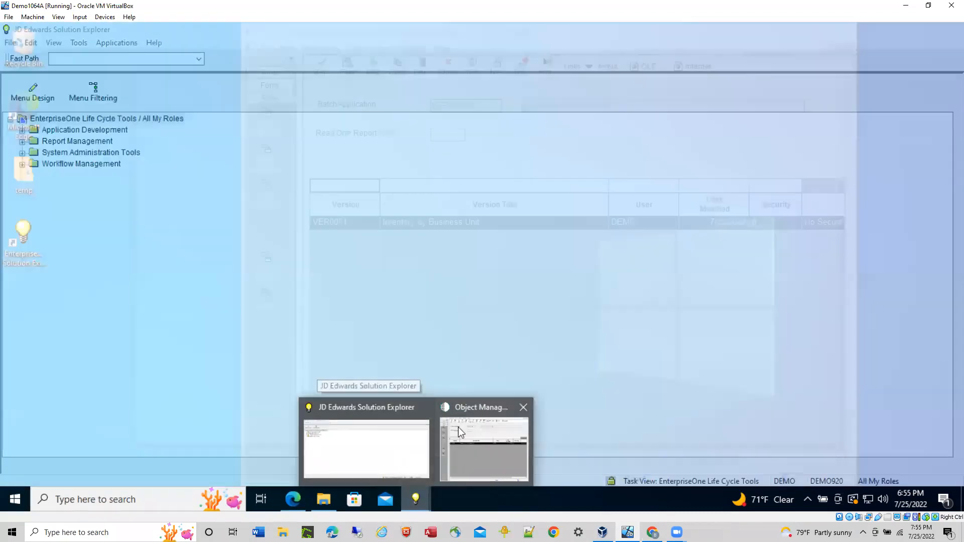
click(457, 432)
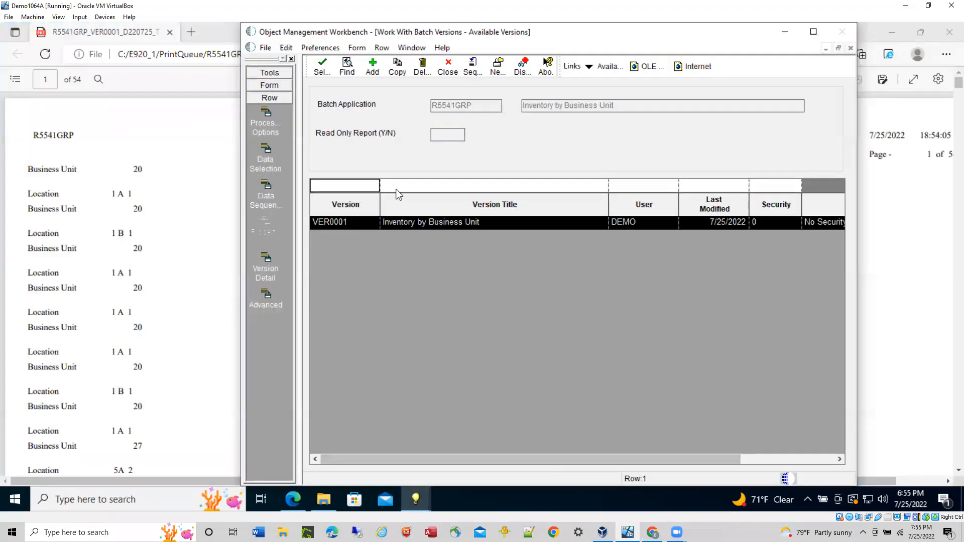
click(448, 66)
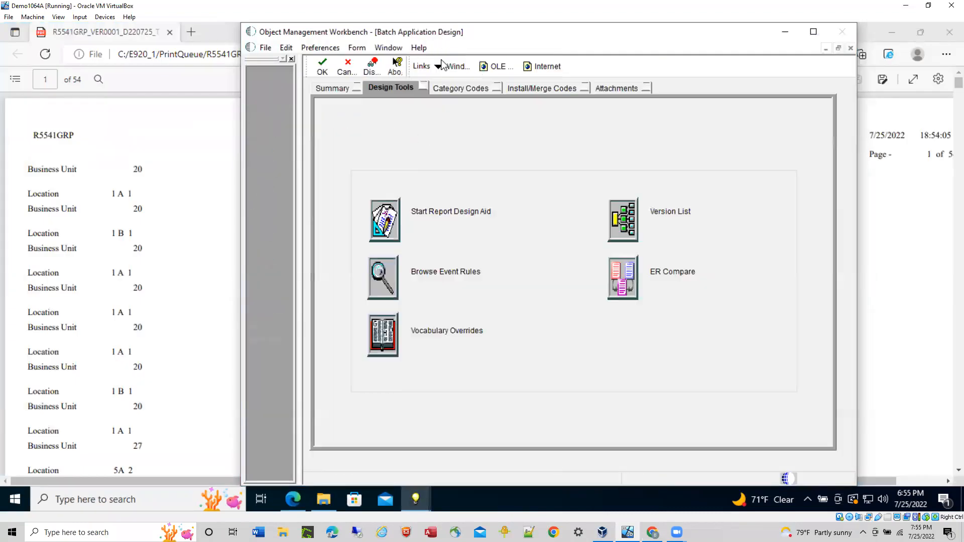
click(381, 216)
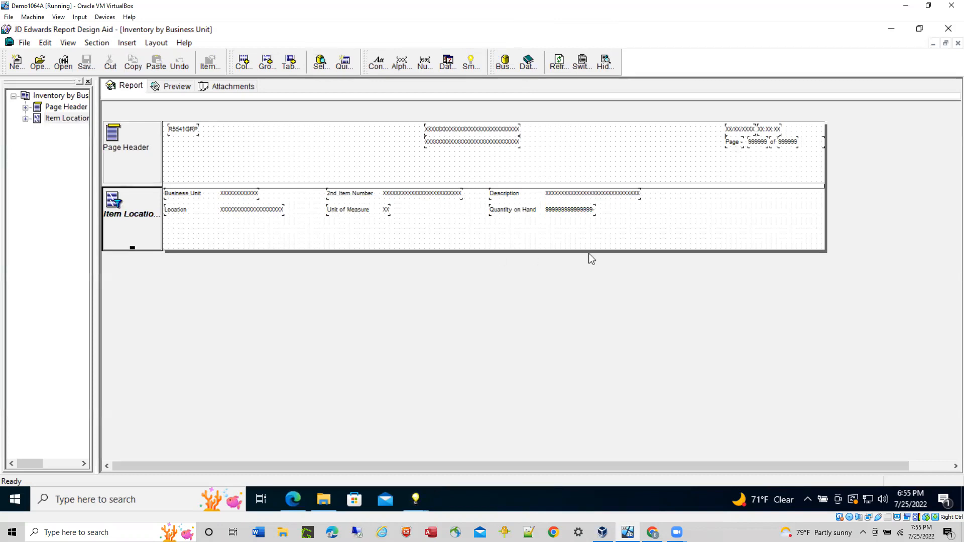
Move the Location, Unit of Measure and Quantity on Hand fields up together, closer to the Business Unit row.
drag(635, 226, 154, 202)
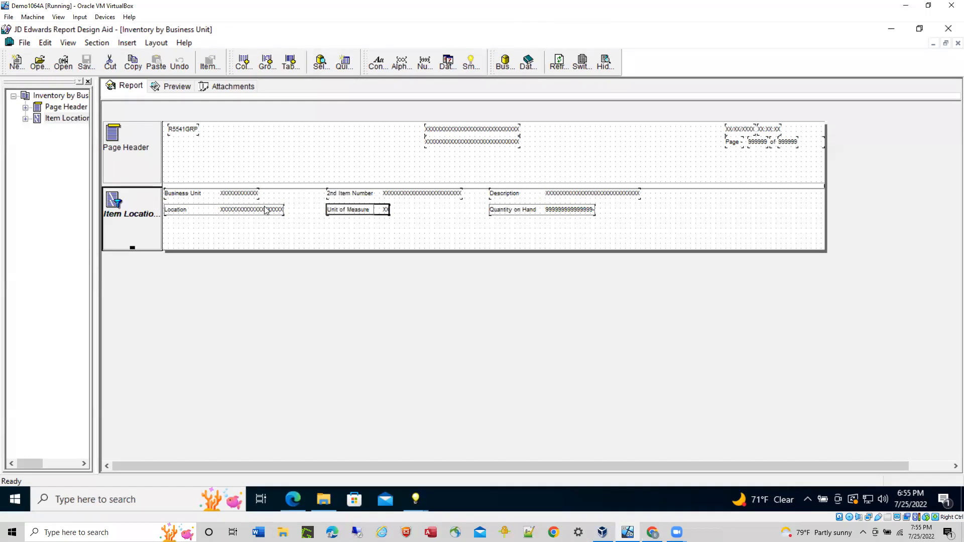
drag(215, 214, 215, 208)
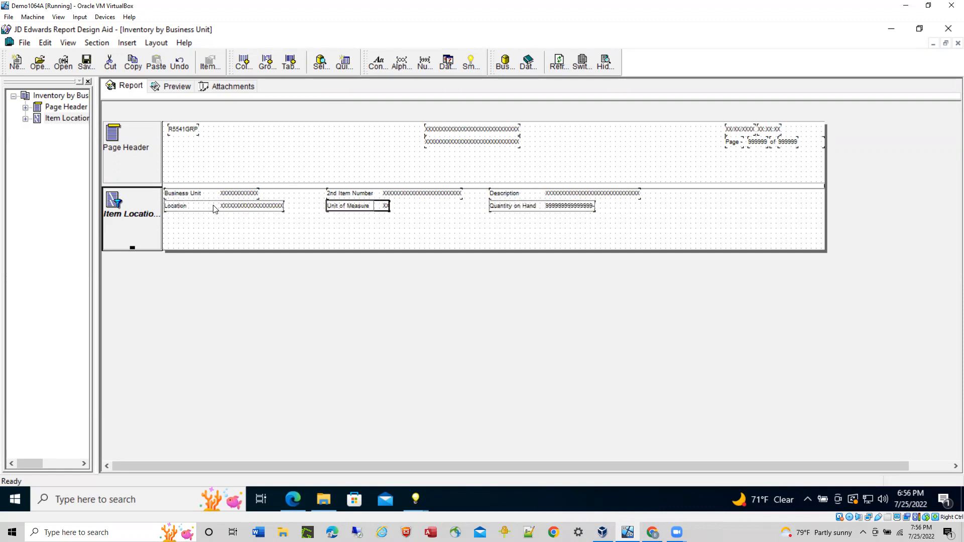
click(457, 244)
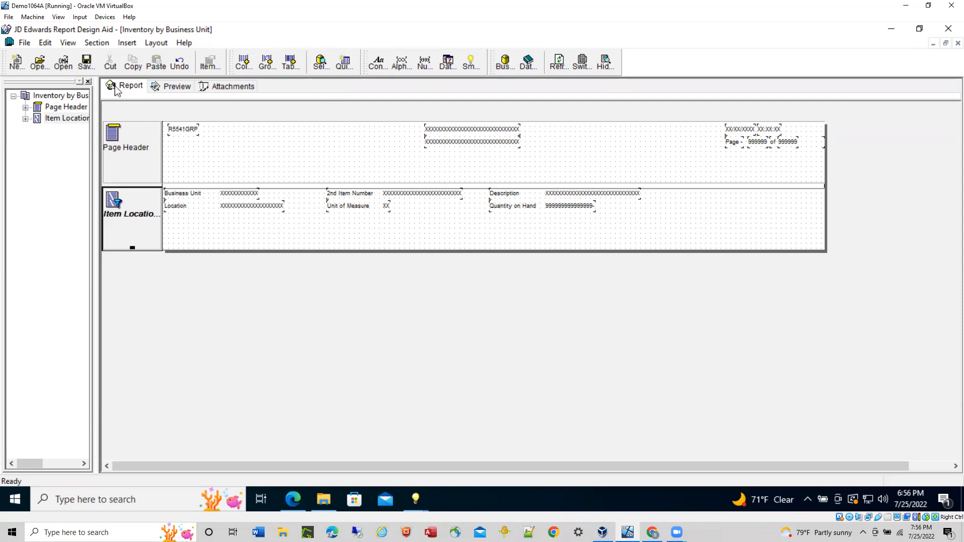
Run the report preview and dismiss the prompt that follows it.
click(180, 89)
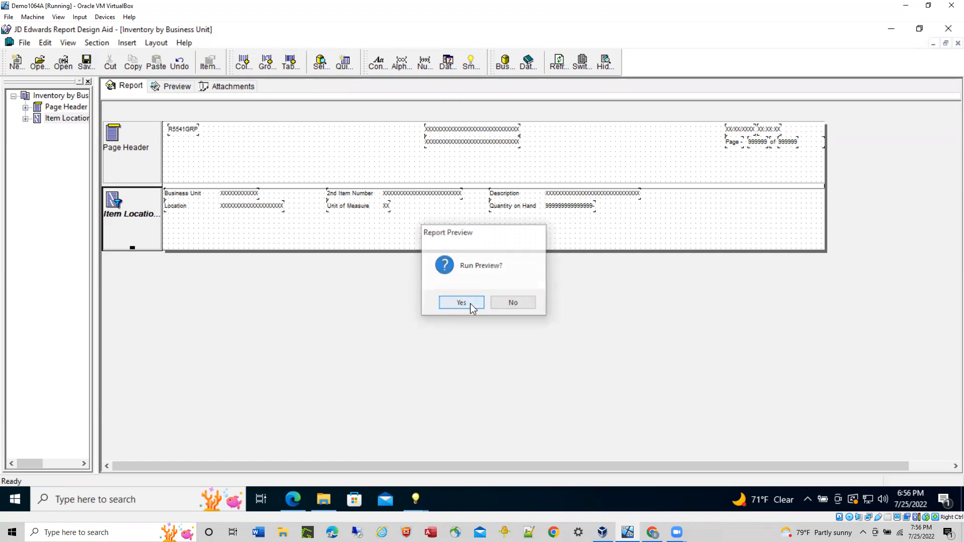
click(470, 303)
click(520, 284)
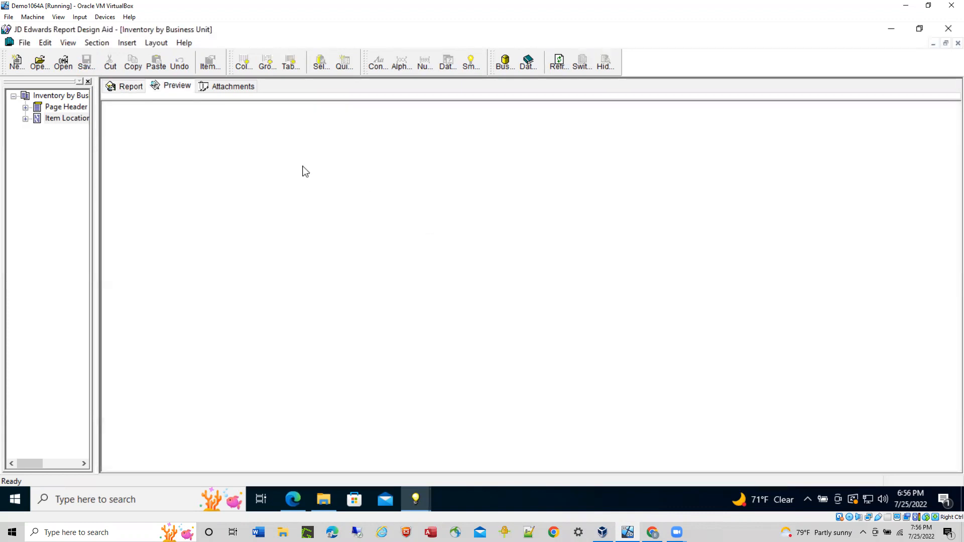
Open preview.pdf from the PrintQueue folder, check the spacing between the report lines, and close the file.
click(323, 501)
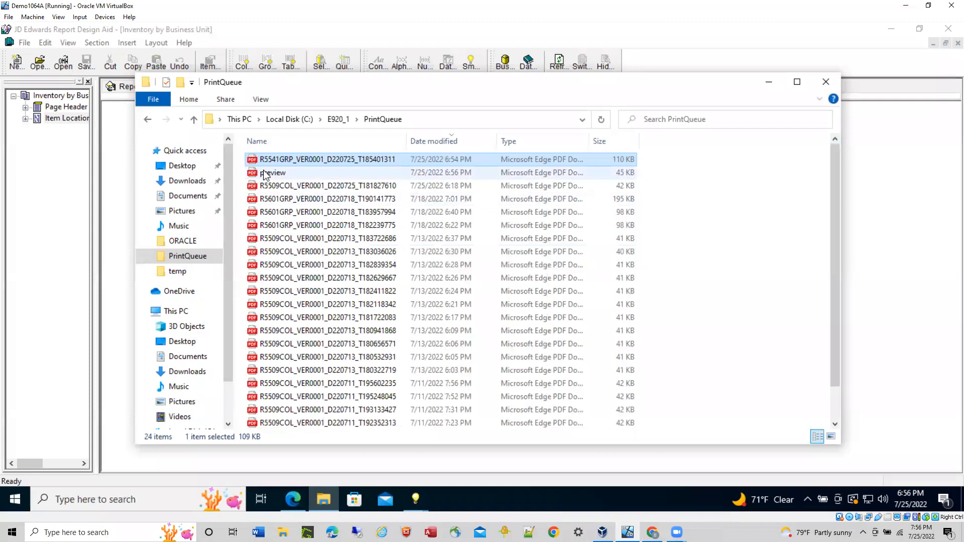
double_click(265, 174)
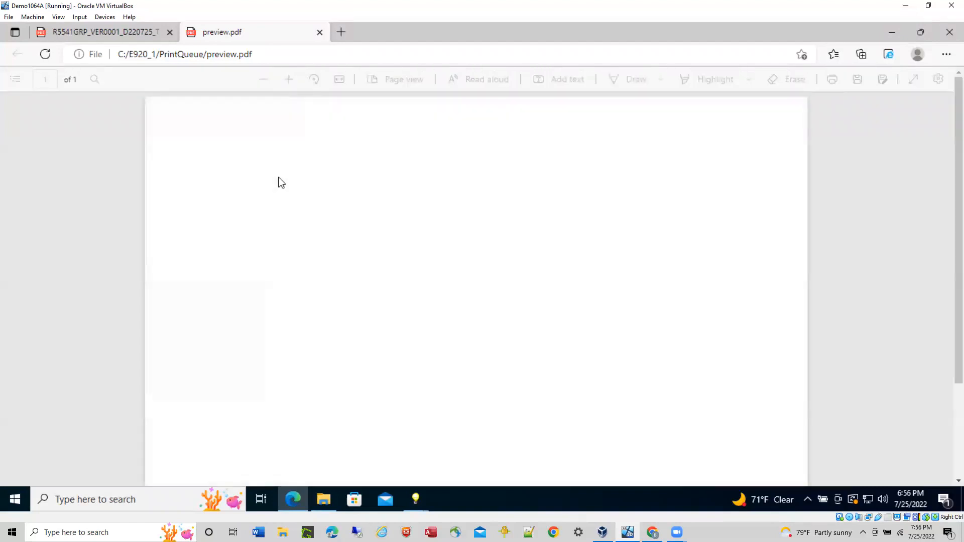
scroll(304, 208, up, 3)
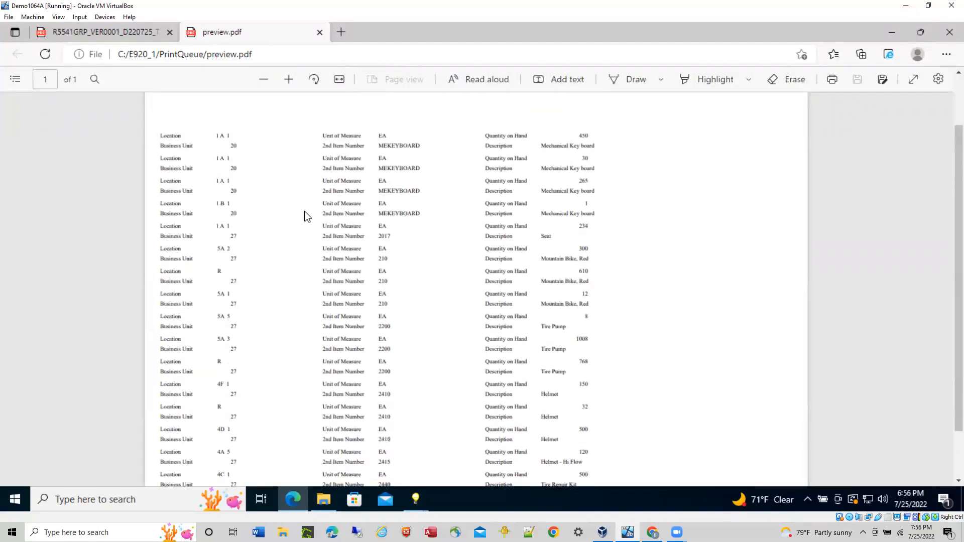
scroll(275, 199, down, 1)
scroll(276, 201, up, 1)
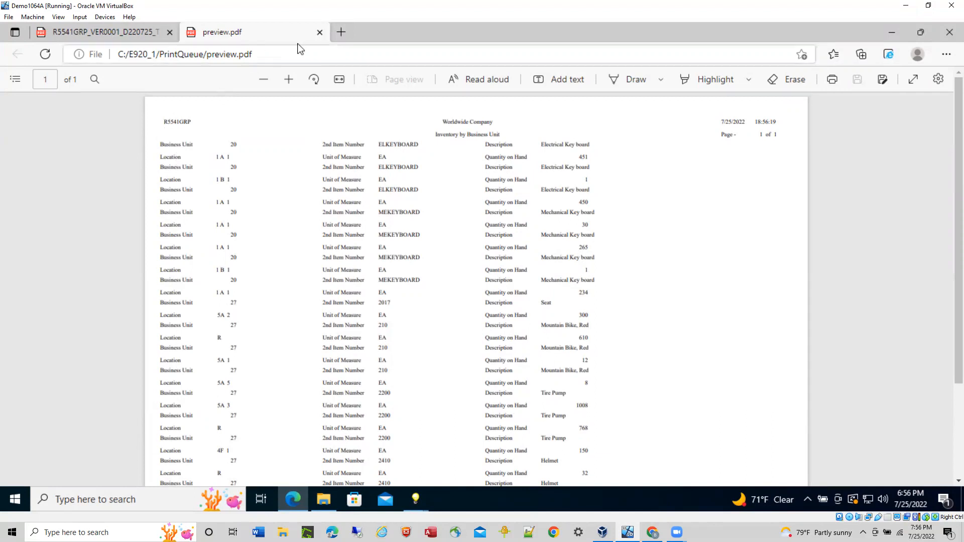
click(320, 34)
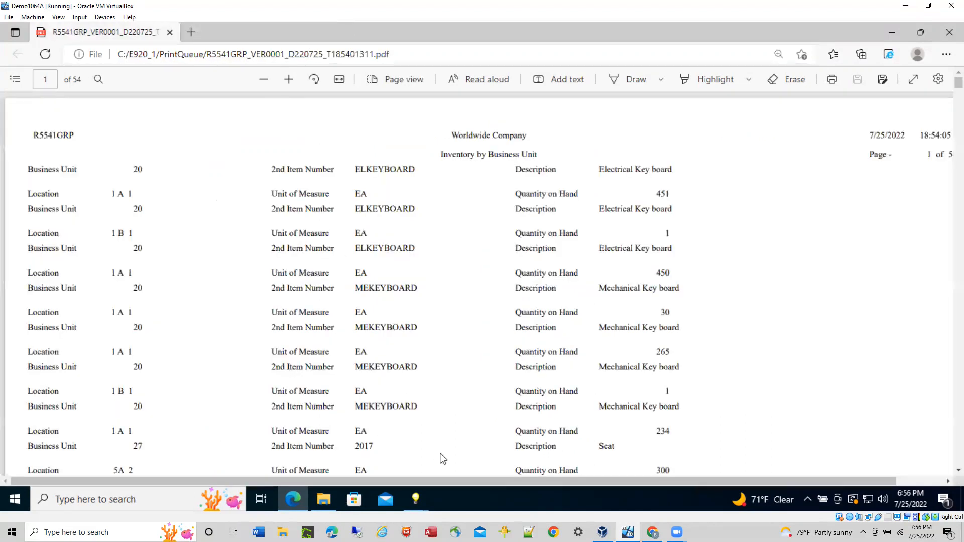
In Report Design Aid, place a constant below the Unit of Measure field in the Item Location section, and save the report.
mouse_move(415, 500)
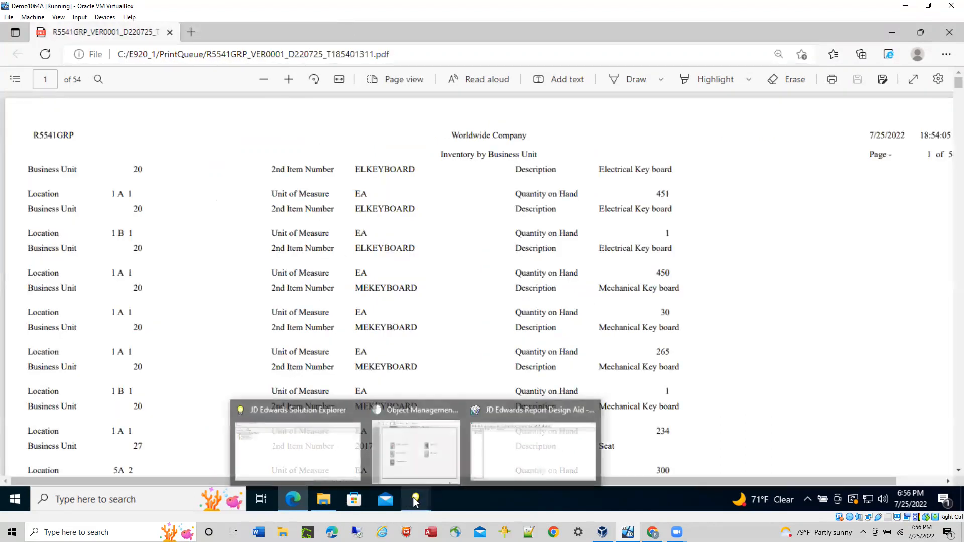
click(508, 465)
click(119, 89)
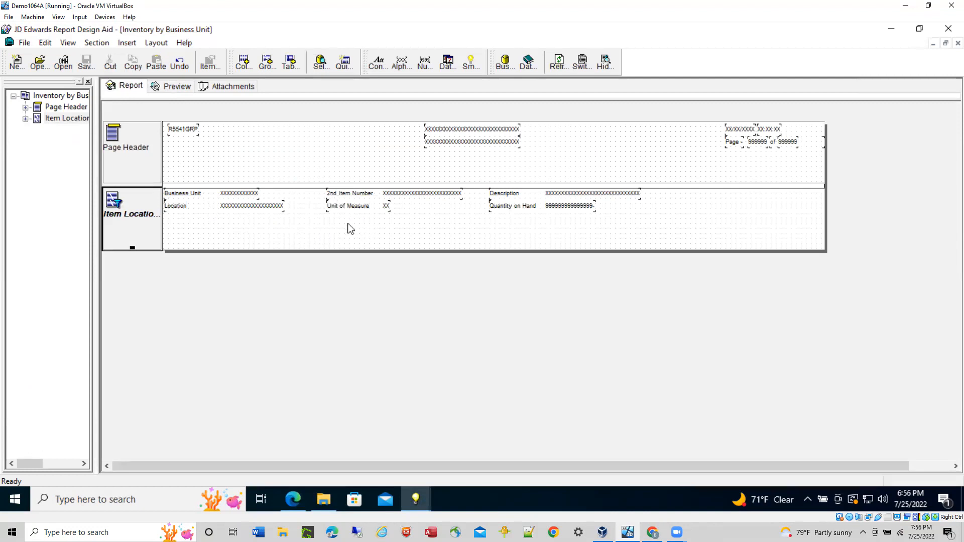
click(377, 61)
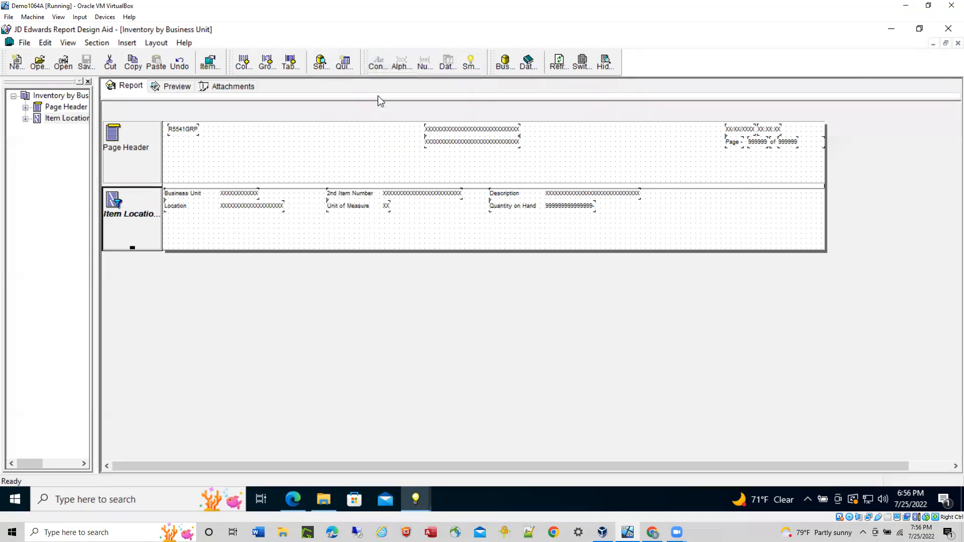
click(395, 232)
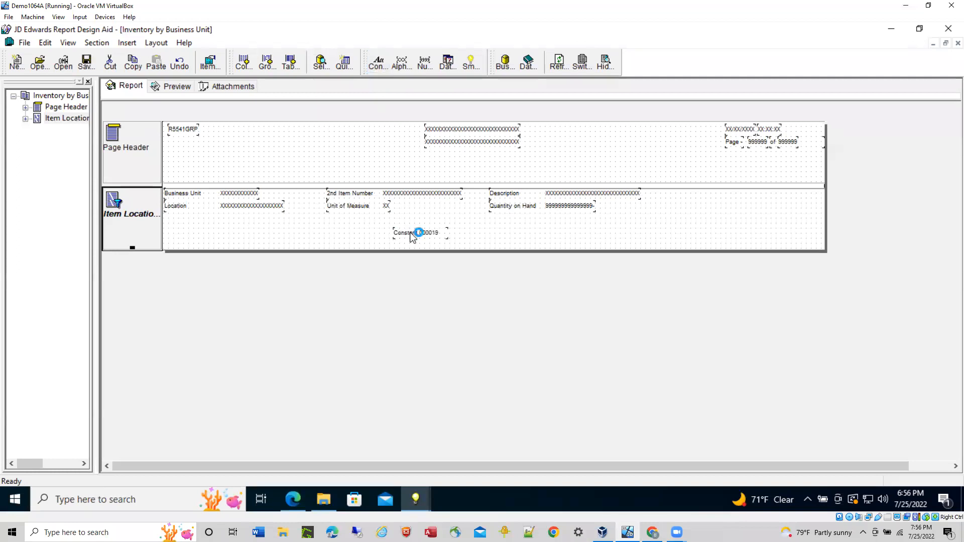
drag(413, 236, 406, 226)
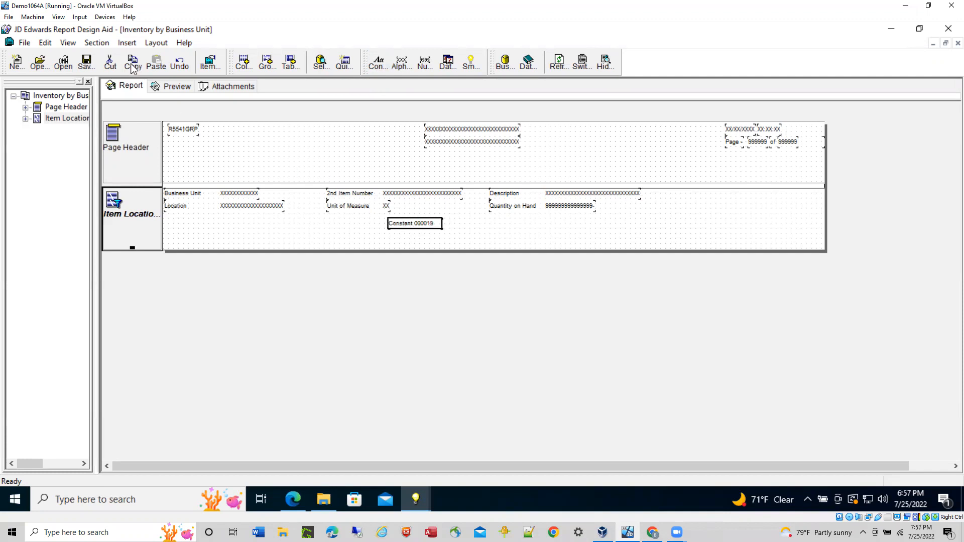
click(86, 63)
Run the report preview again and open preview.pdf from the PrintQueue folder to check the constant's placement.
click(178, 89)
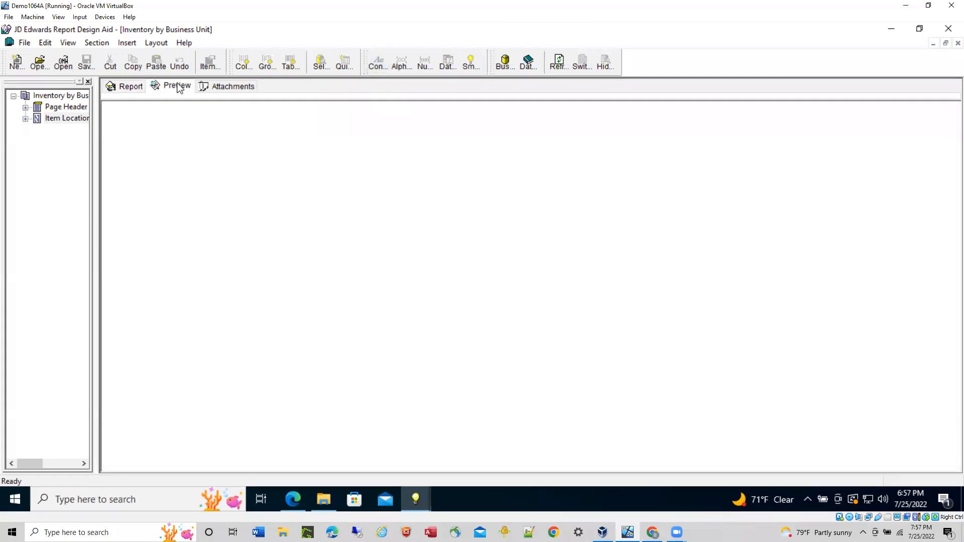
click(461, 303)
click(320, 502)
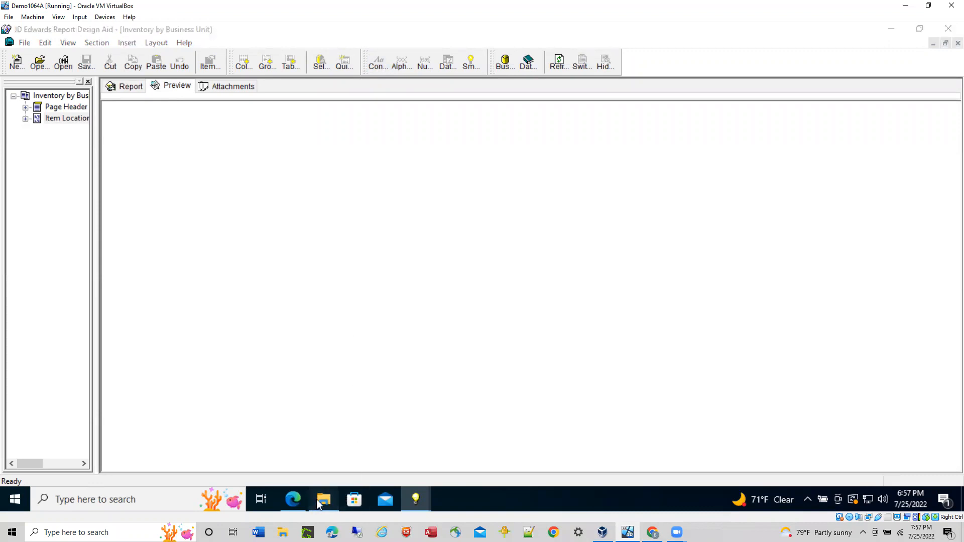
double_click(276, 174)
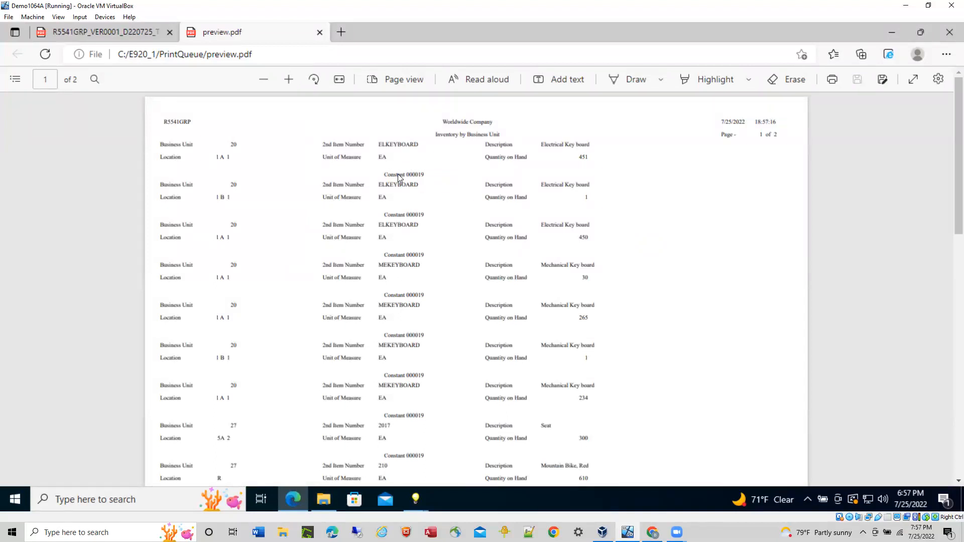
Return to Report Design Aid, clear the variable name of the constant below Unit of Measure in the Item Location section, and save the report.
click(417, 498)
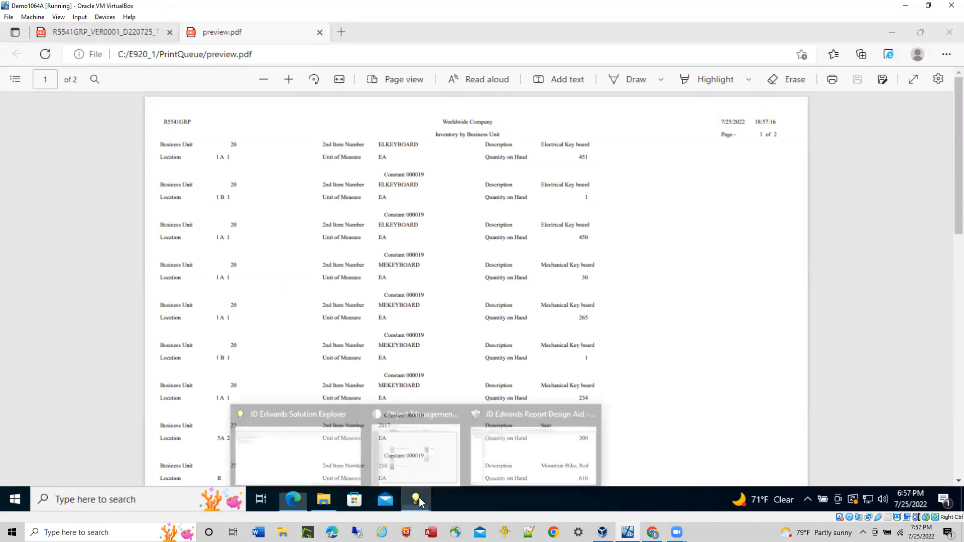
click(513, 458)
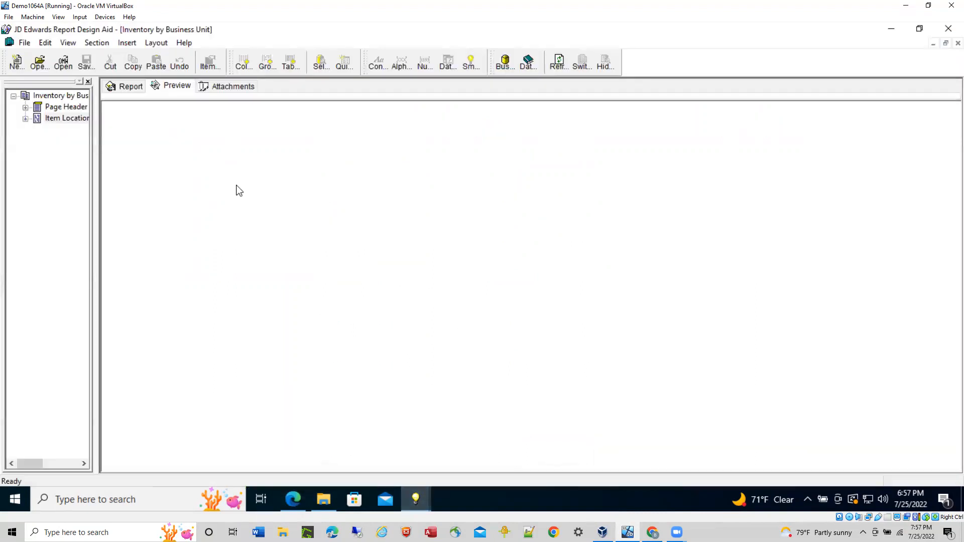
click(128, 92)
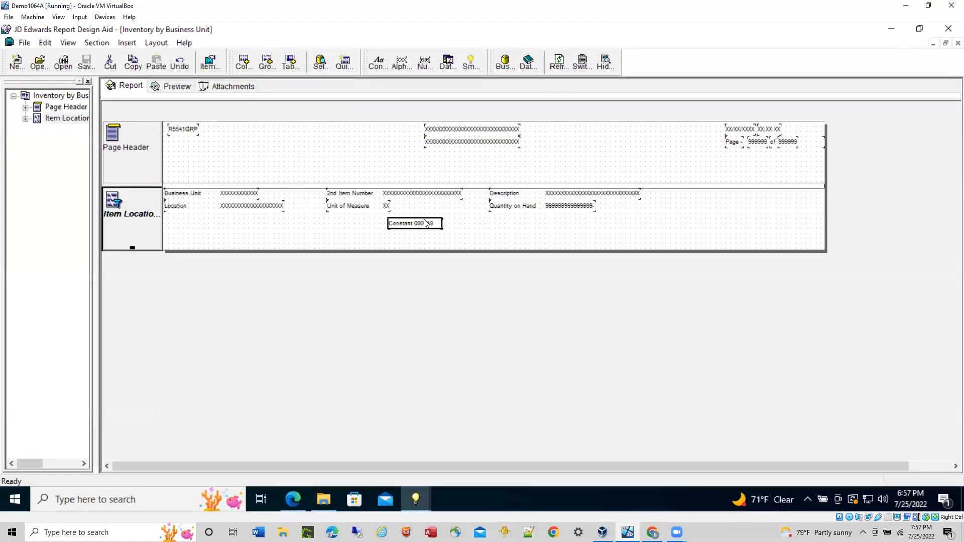
double_click(415, 227)
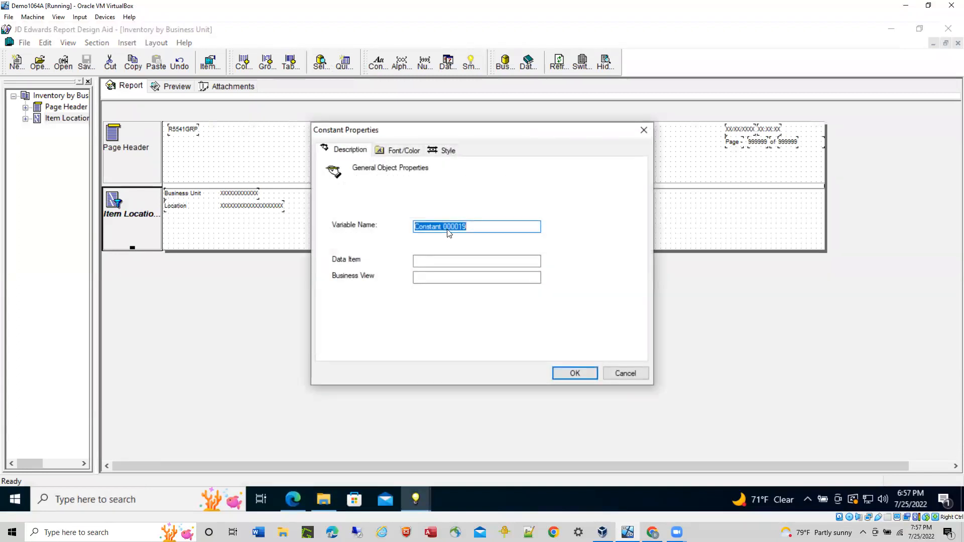
key(BackSpace)
click(575, 374)
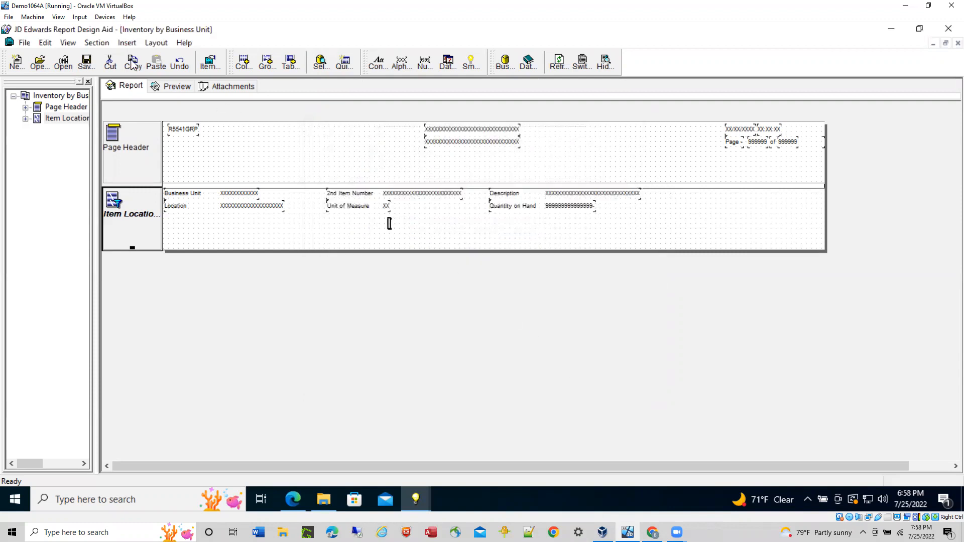
click(85, 62)
Switch to Object Management Workbench and submit version VER0001 of R5541GRP from the version list.
mouse_move(416, 499)
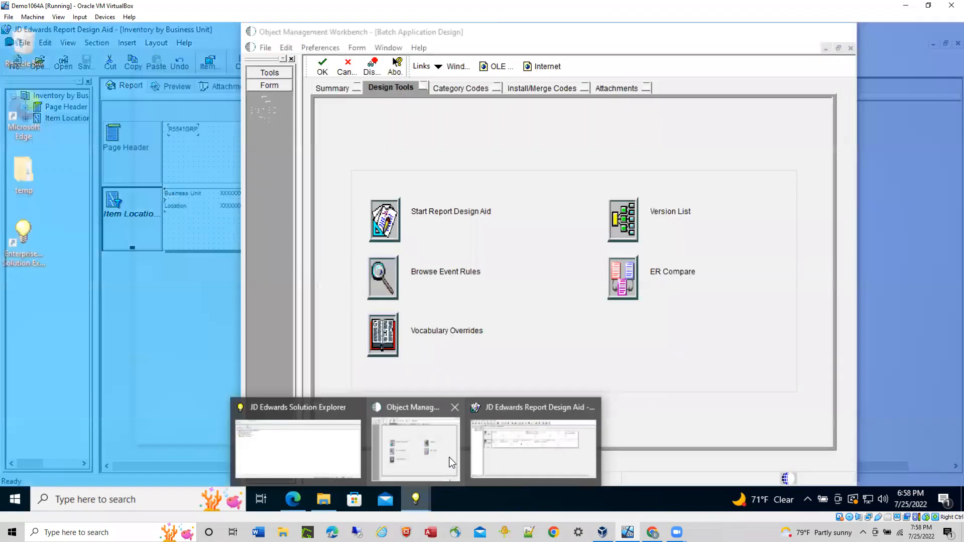
click(448, 465)
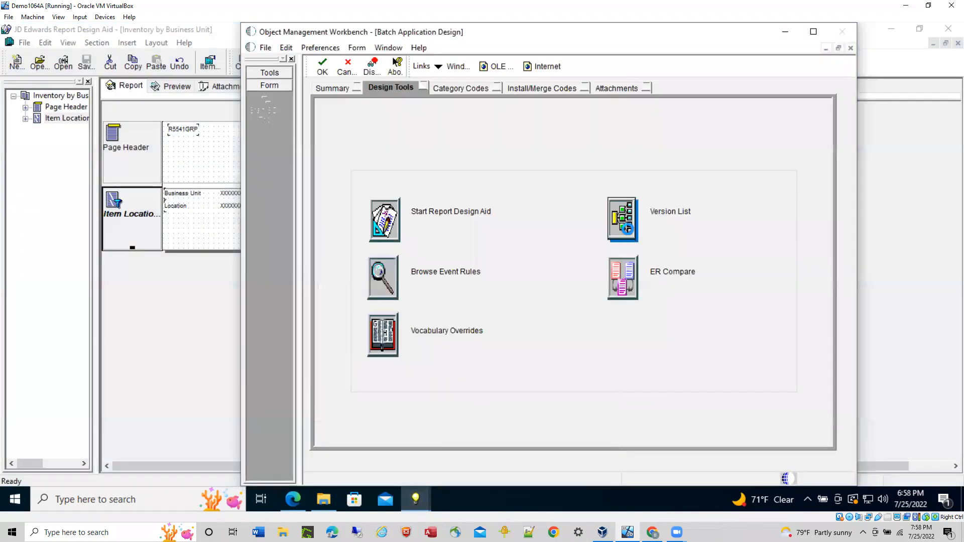
click(624, 216)
double_click(416, 225)
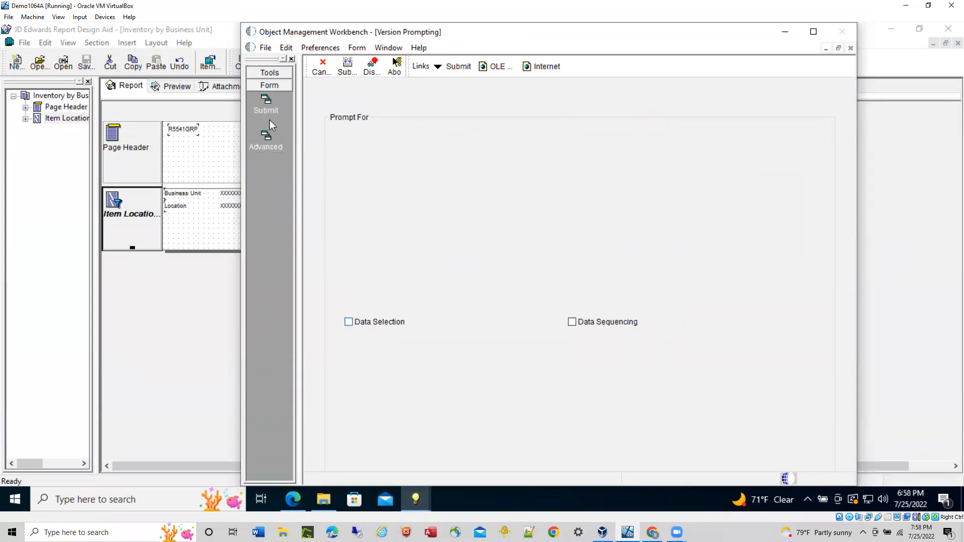
click(276, 99)
click(322, 68)
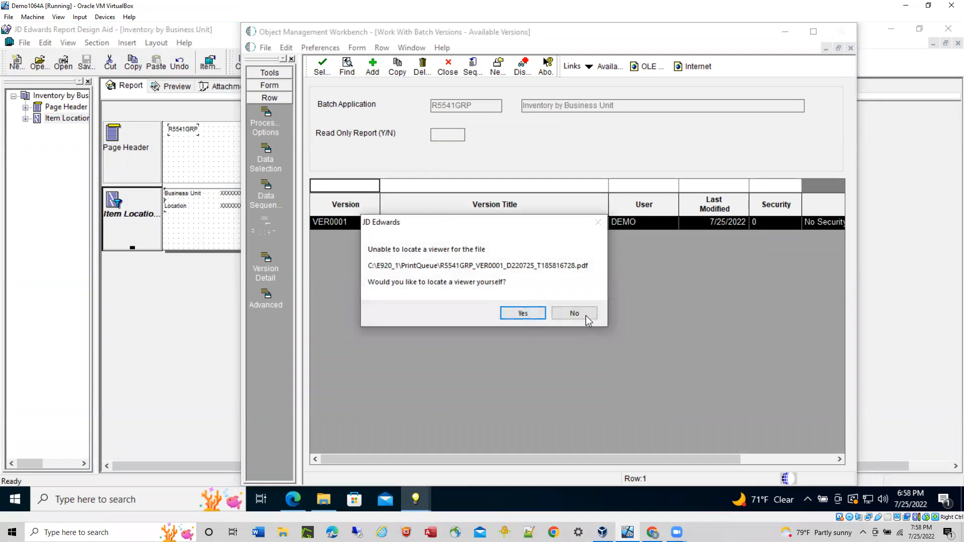
Decline to locate a viewer and open R5541GRP_VER0001_D220725_T185816728.pdf from the PrintQueue folder.
click(586, 317)
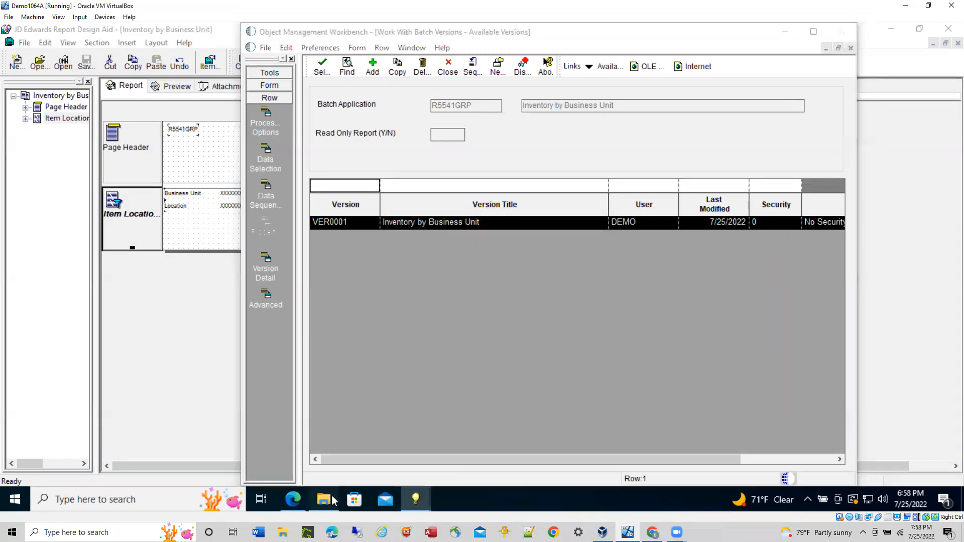
click(331, 500)
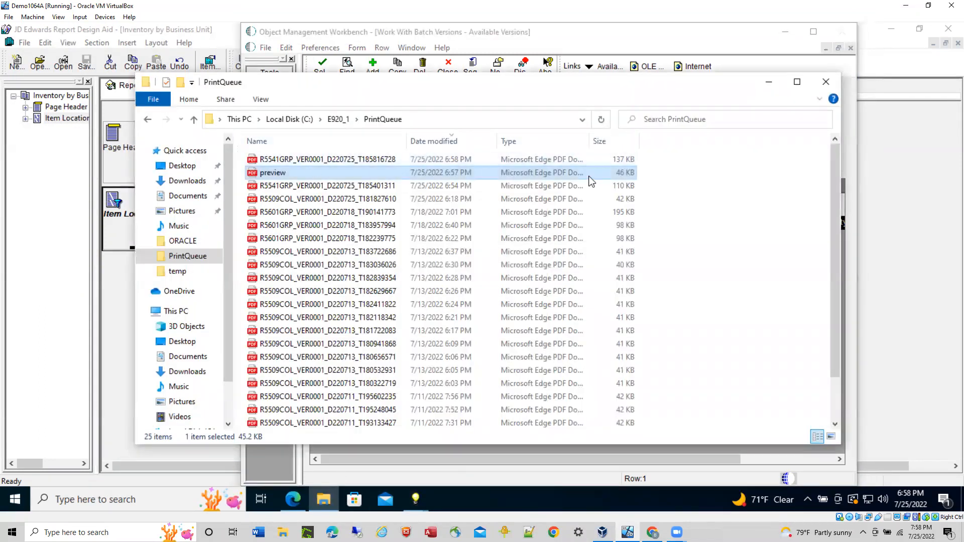
double_click(407, 160)
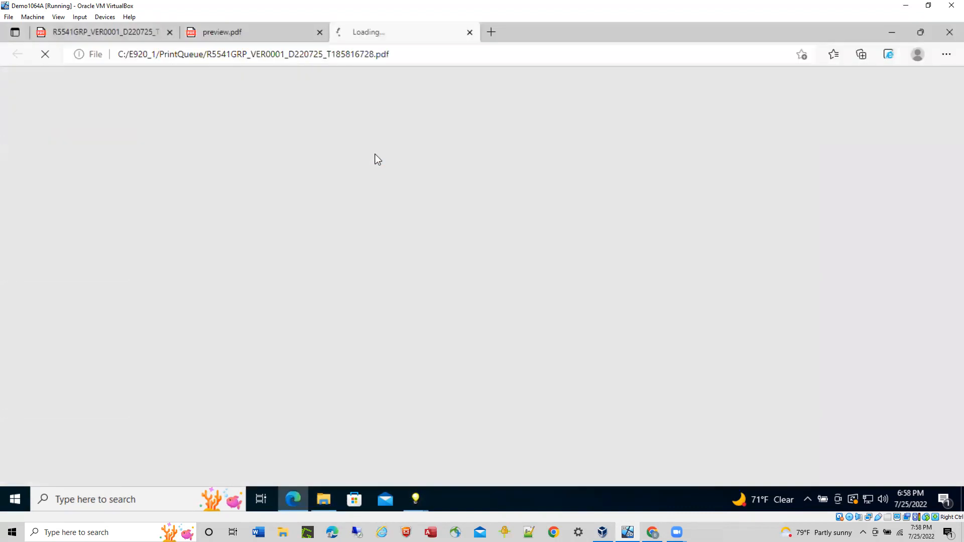